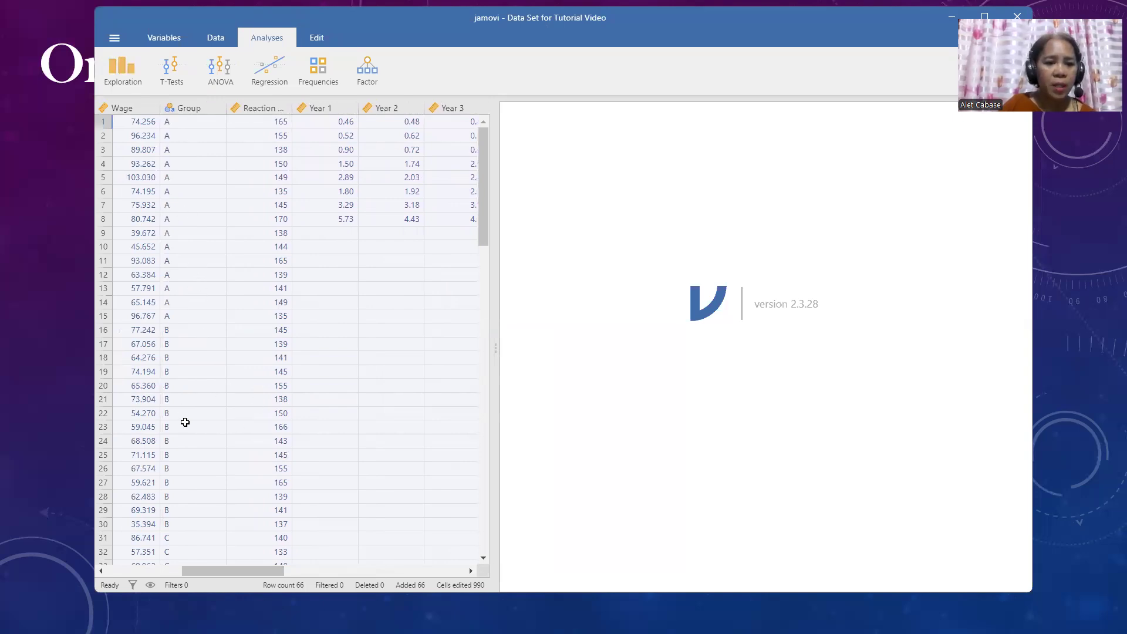
Set up a One-Way ANOVA with Reaction Time as the dependent variable and Group as the grouping variable
{"action": "scroll", "coordinate": [183, 423], "scroll_direction": "down", "scroll_amount": 5}
{"action": "scroll", "coordinate": [187, 423], "scroll_direction": "up", "scroll_amount": 5}
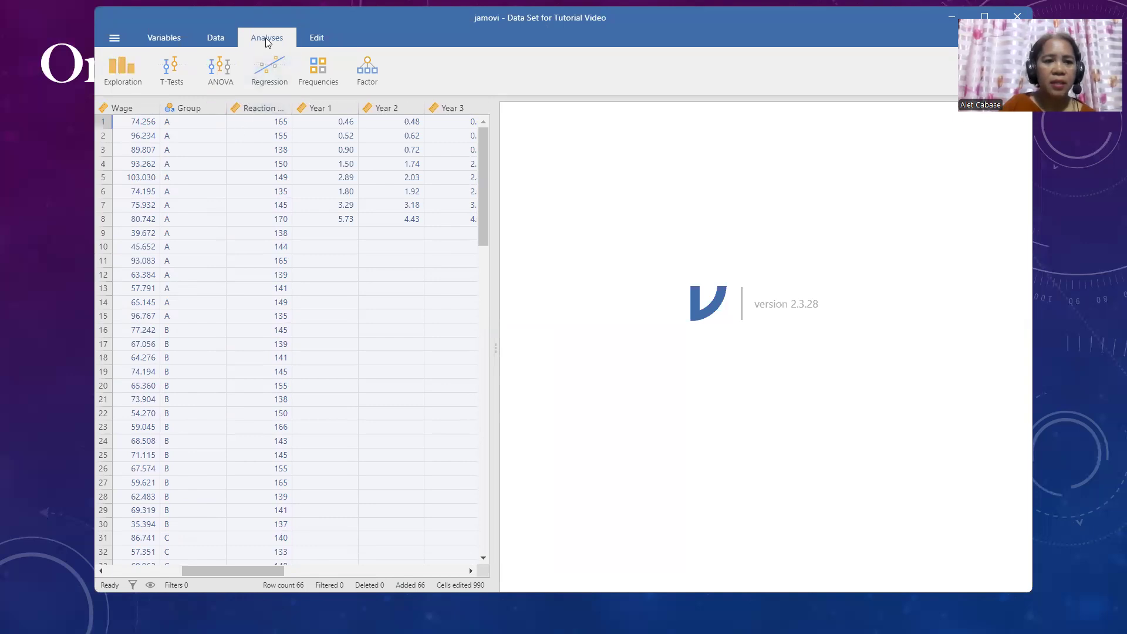
{"action": "left_click", "coordinate": [216, 75]}
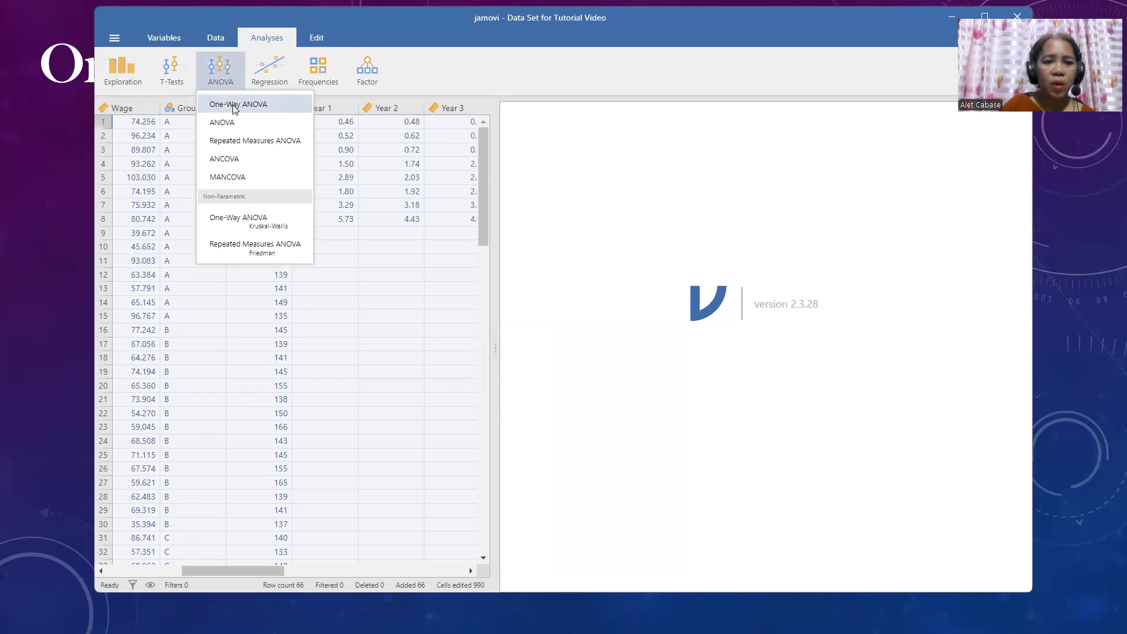
{"action": "left_click", "coordinate": [234, 105]}
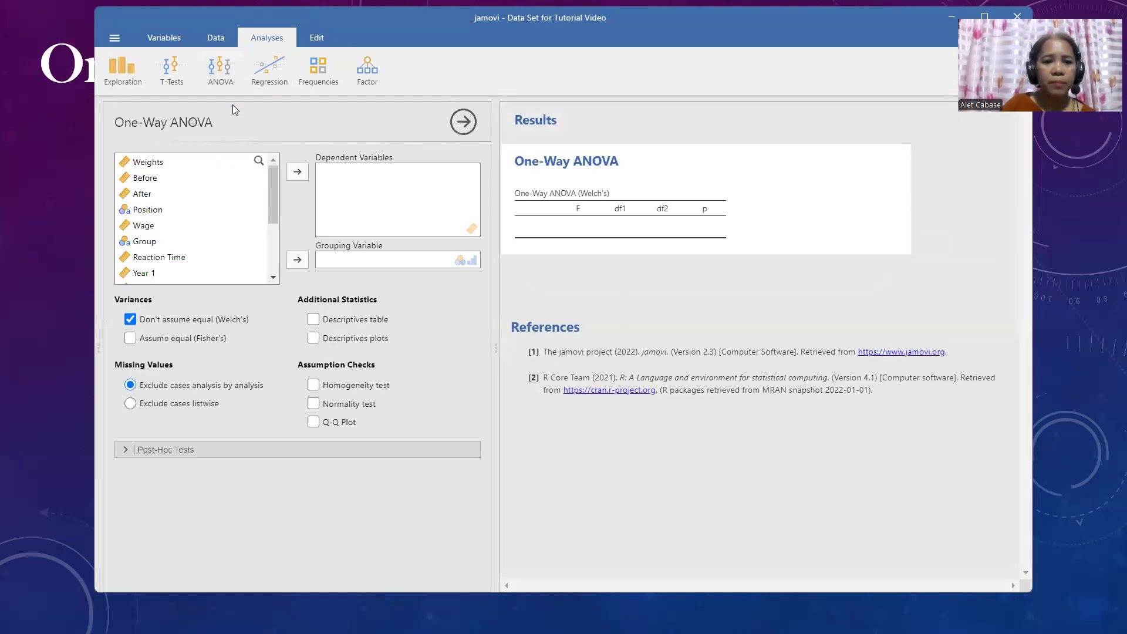
{"action": "left_click_drag", "start_coordinate": [271, 194], "coordinate": [271, 201]}
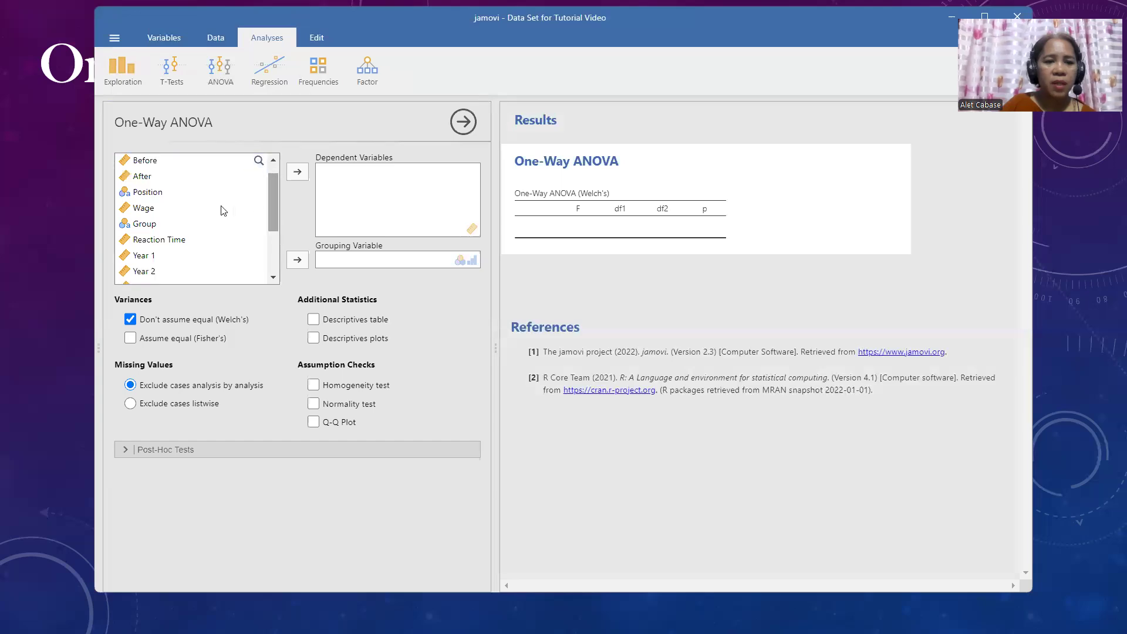
{"action": "left_click", "coordinate": [172, 241]}
{"action": "left_click", "coordinate": [297, 173]}
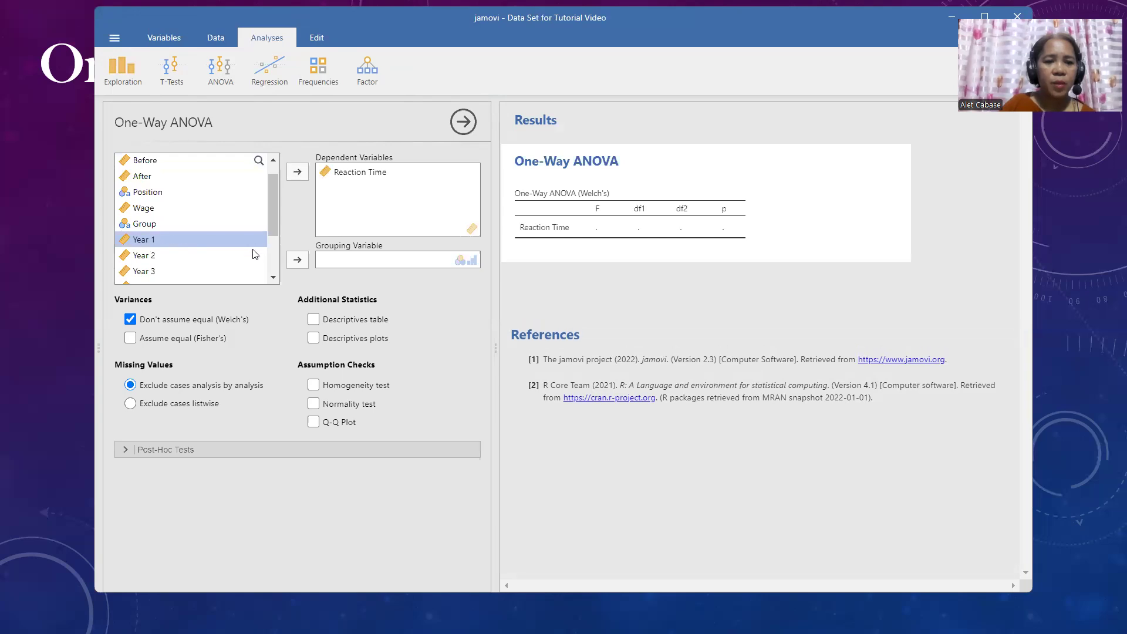
{"action": "left_click", "coordinate": [156, 229]}
{"action": "left_click", "coordinate": [297, 261]}
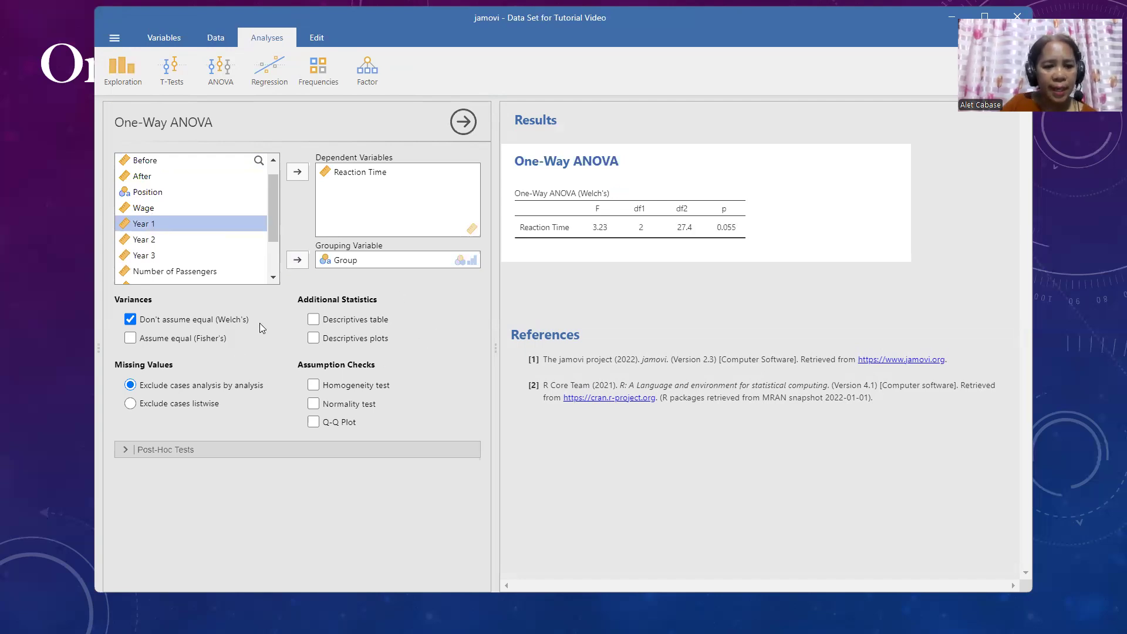
Add the descriptives table and the homogeneity, normality and Q-Q plot assumption checks to the One-Way ANOVA, and review their output
{"action": "left_click", "coordinate": [313, 320]}
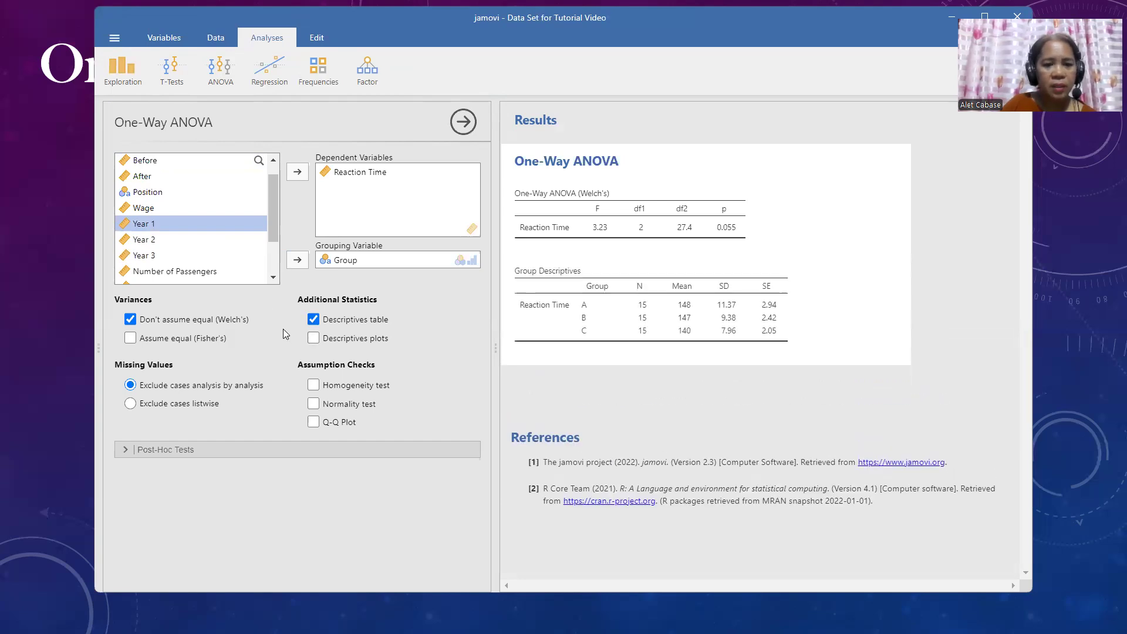
{"action": "left_click", "coordinate": [313, 387]}
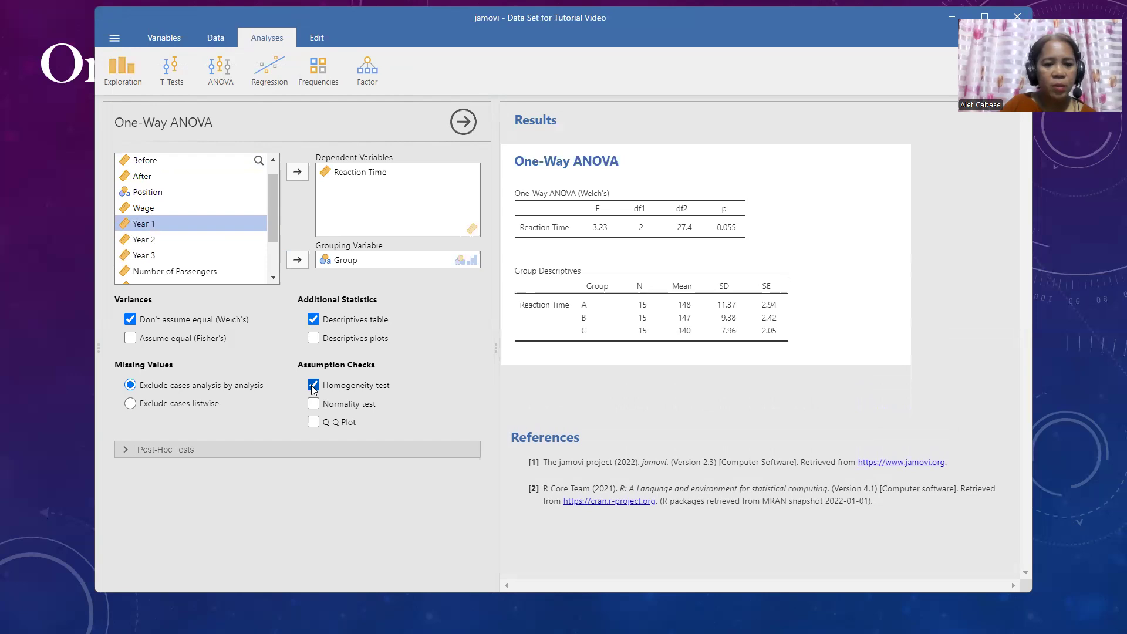
{"action": "left_click", "coordinate": [314, 405]}
{"action": "left_click", "coordinate": [314, 422]}
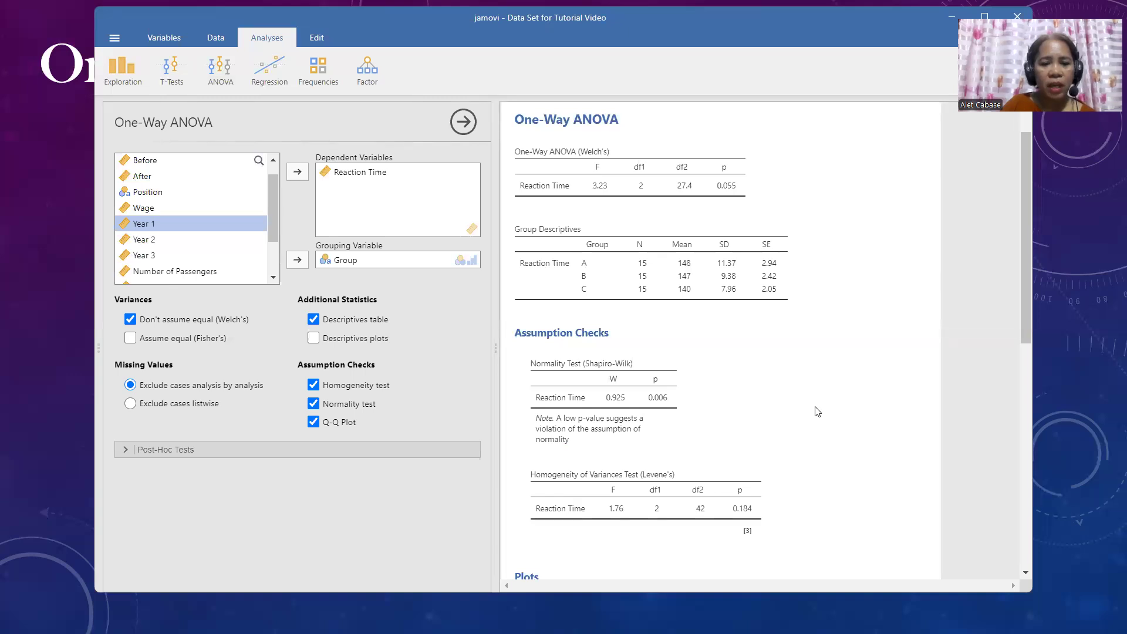
{"action": "scroll", "coordinate": [817, 409], "scroll_direction": "down", "scroll_amount": 1}
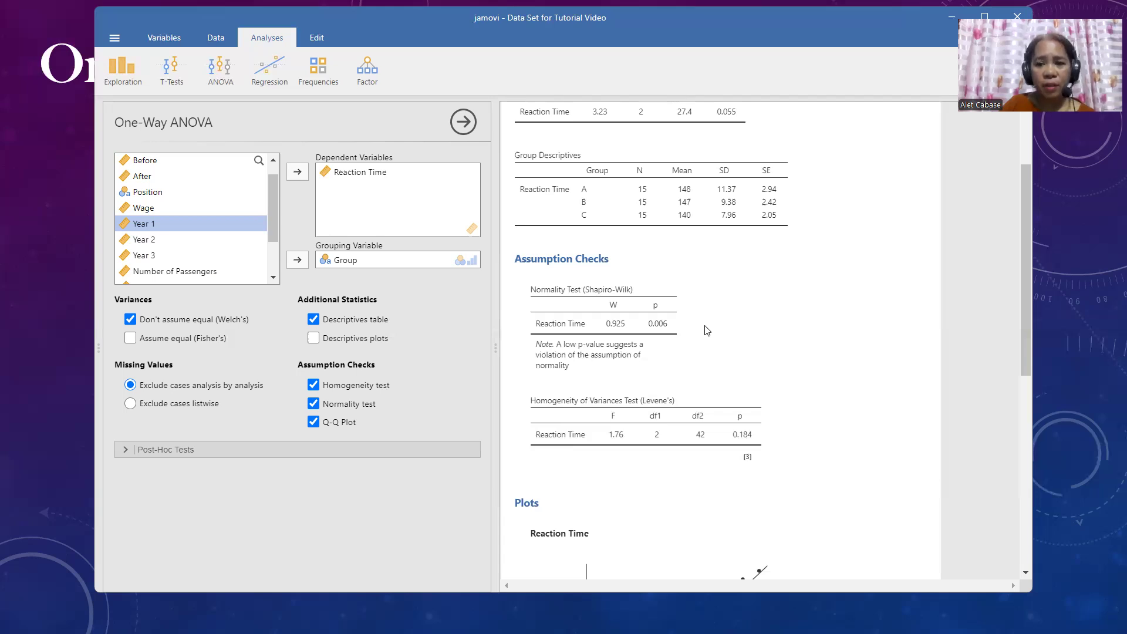
{"action": "scroll", "coordinate": [779, 359], "scroll_direction": "down", "scroll_amount": 1}
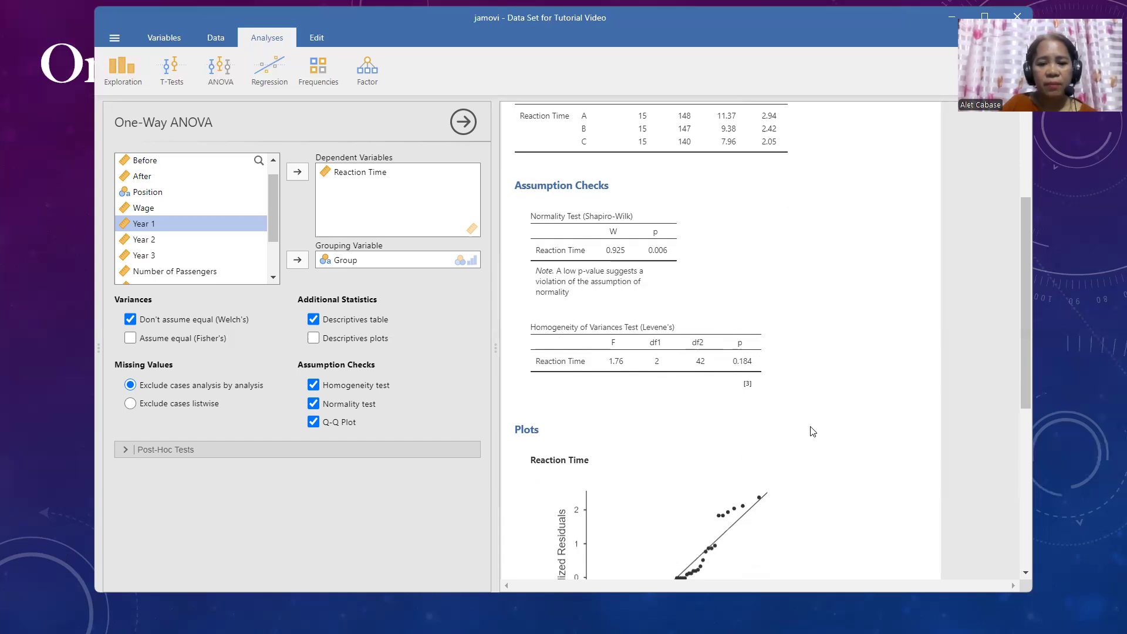
{"action": "scroll", "coordinate": [816, 426], "scroll_direction": "down", "scroll_amount": 1}
{"action": "scroll", "coordinate": [816, 427], "scroll_direction": "down", "scroll_amount": 3}
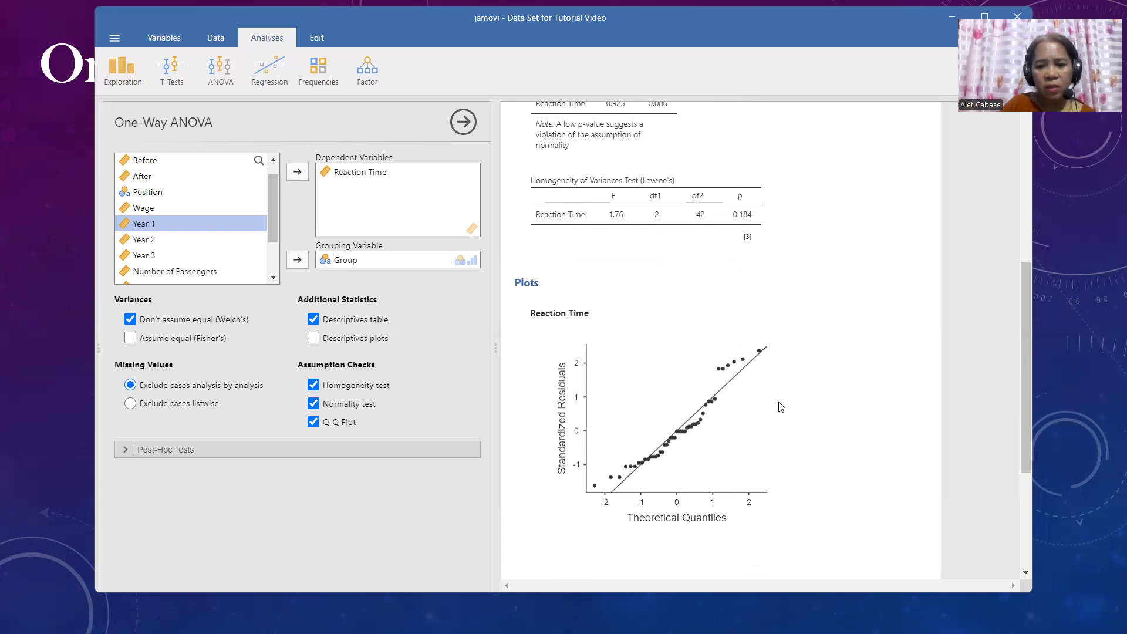
{"action": "scroll", "coordinate": [768, 433], "scroll_direction": "up", "scroll_amount": 5}
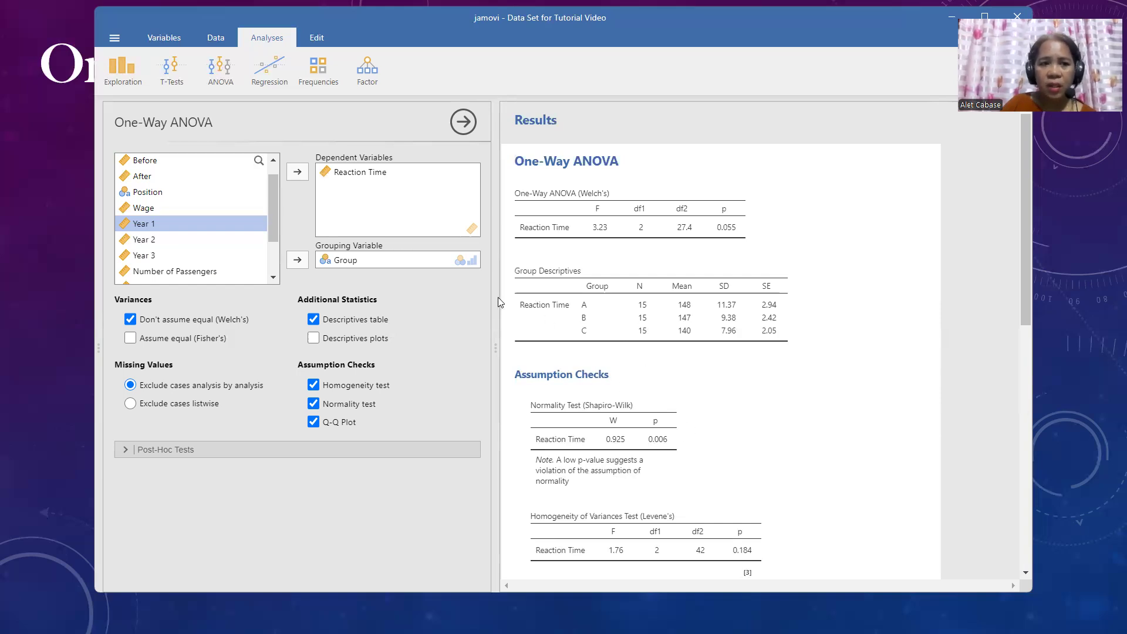
Create a Descriptives analysis with Reaction Time as its variable
{"action": "left_click", "coordinate": [124, 74]}
{"action": "left_click", "coordinate": [128, 104]}
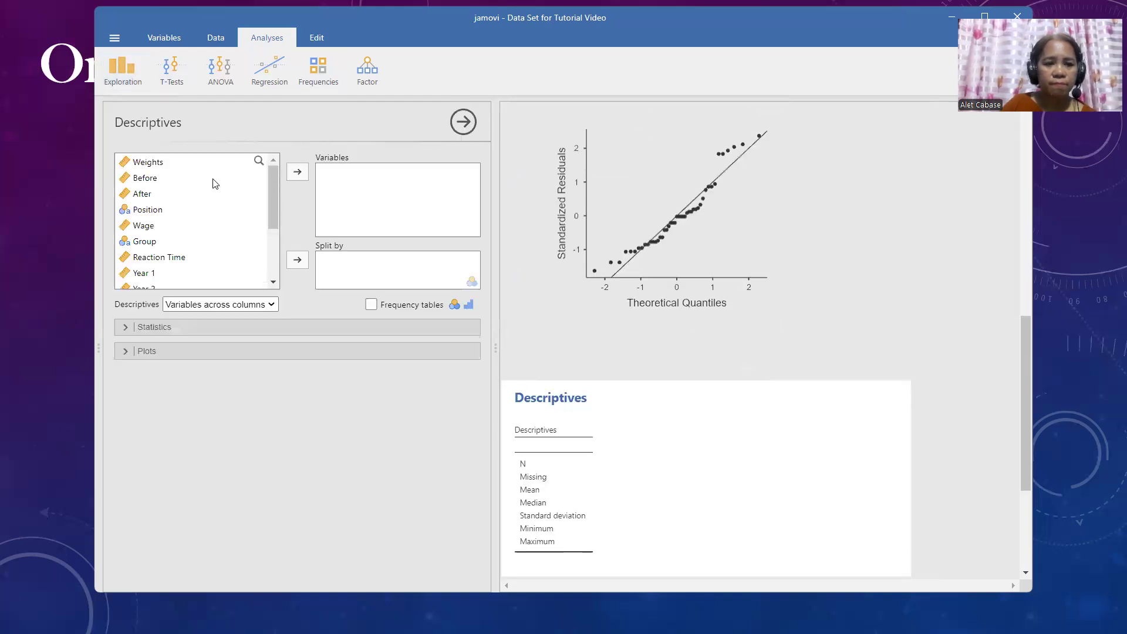
{"action": "left_click", "coordinate": [179, 258]}
{"action": "left_click", "coordinate": [298, 172]}
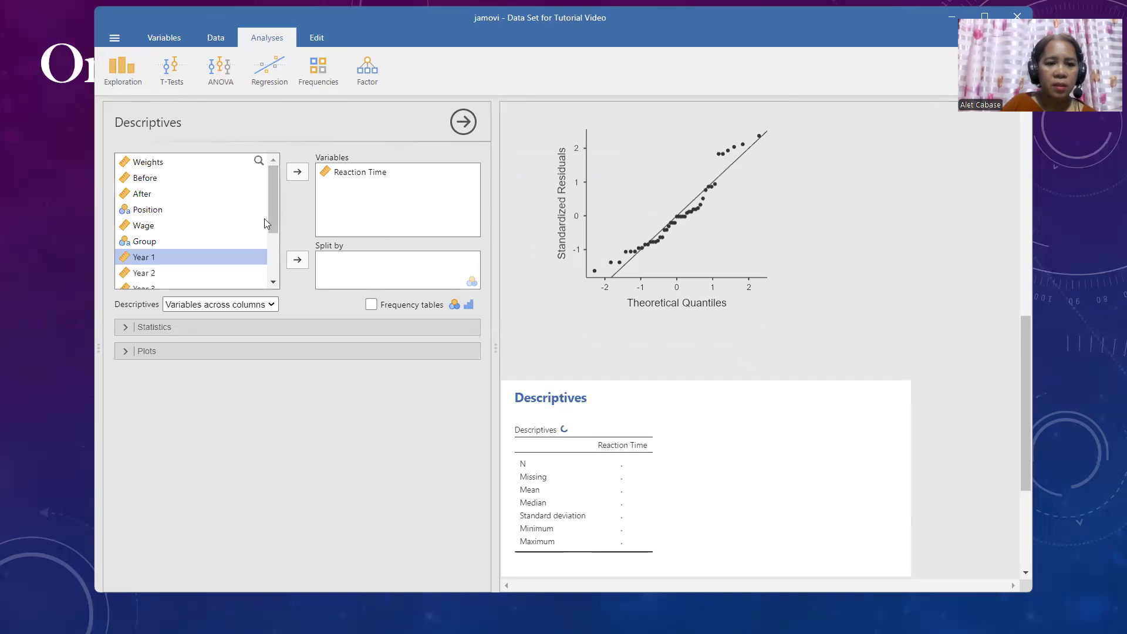
Add a box plot with labelled outliers to the Reaction Time descriptives and examine it alongside the ANOVA assumption checks
{"action": "left_click", "coordinate": [142, 330]}
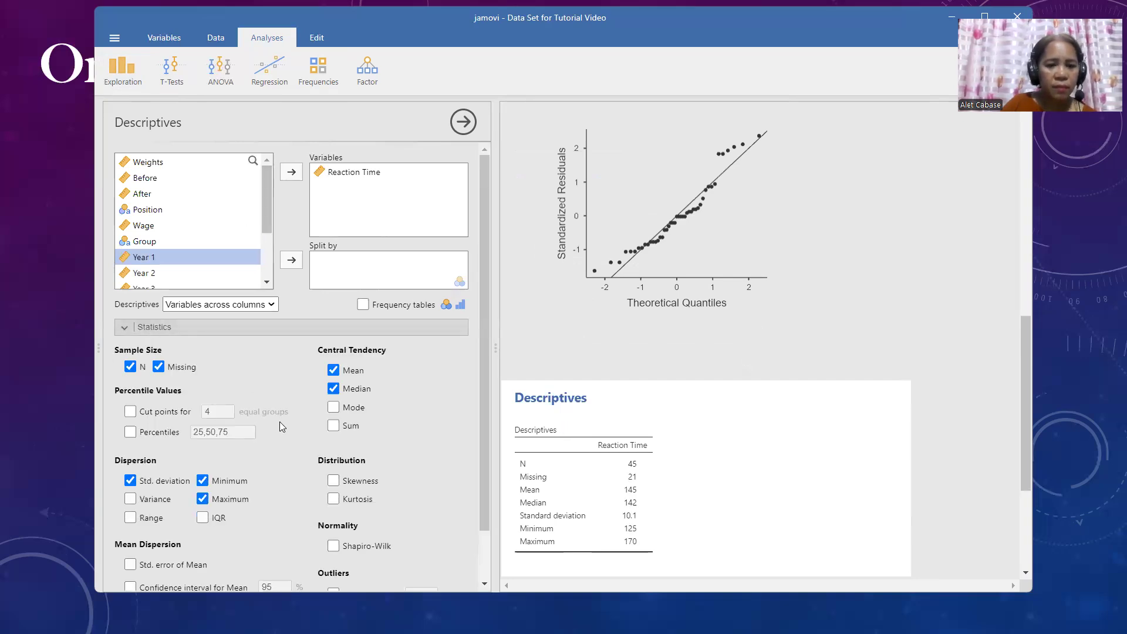
{"action": "scroll", "coordinate": [280, 421], "scroll_direction": "down", "scroll_amount": 1}
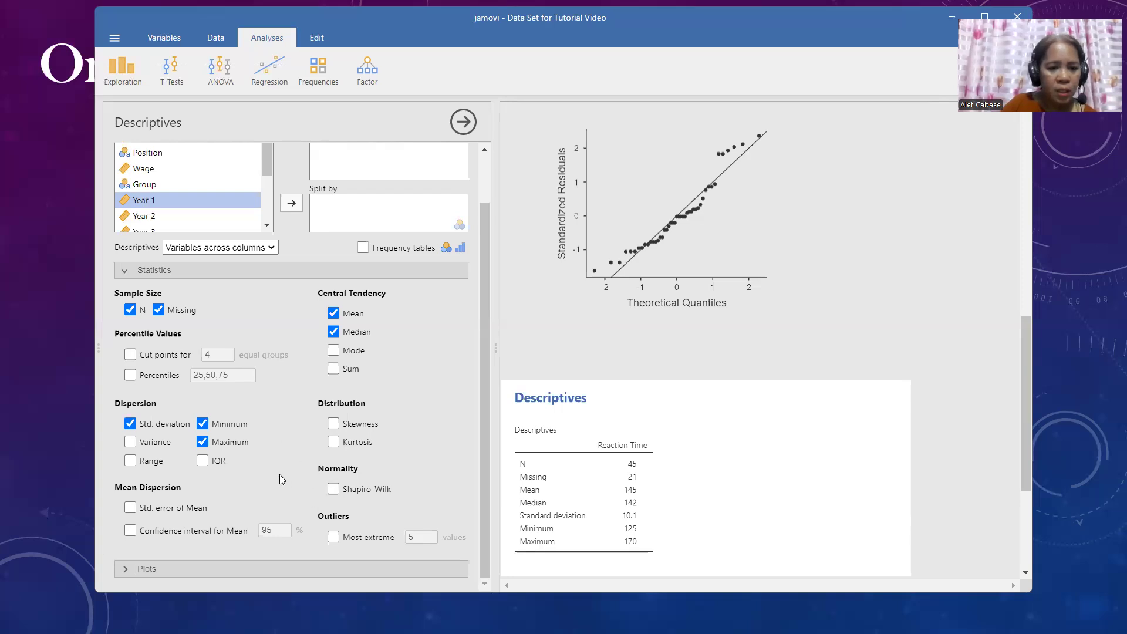
{"action": "left_click", "coordinate": [135, 570]}
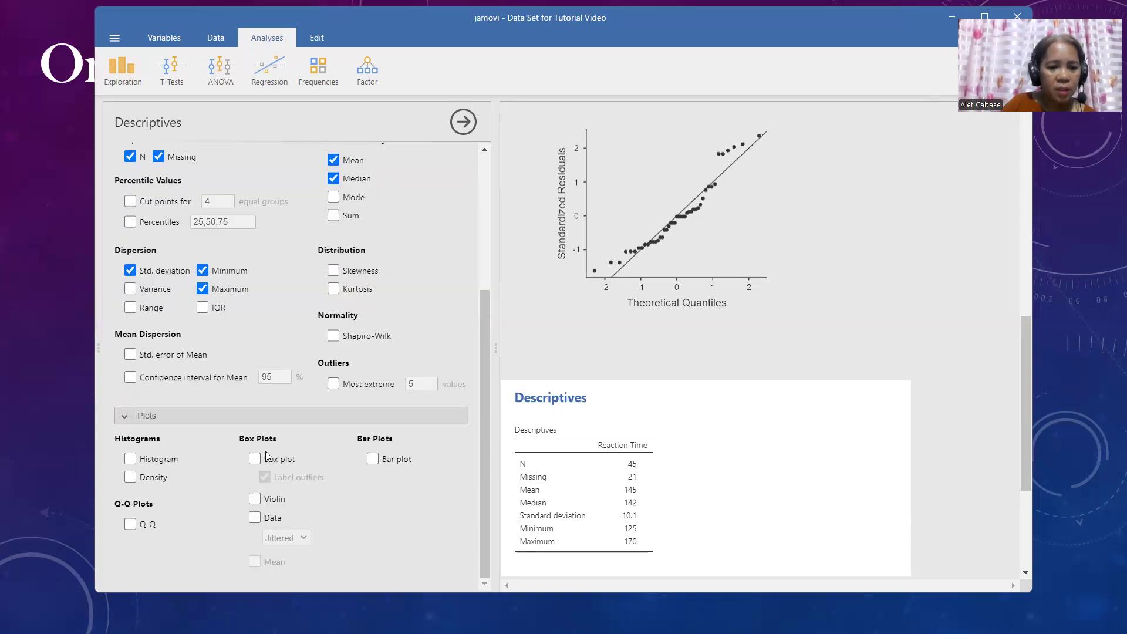
{"action": "left_click", "coordinate": [258, 459]}
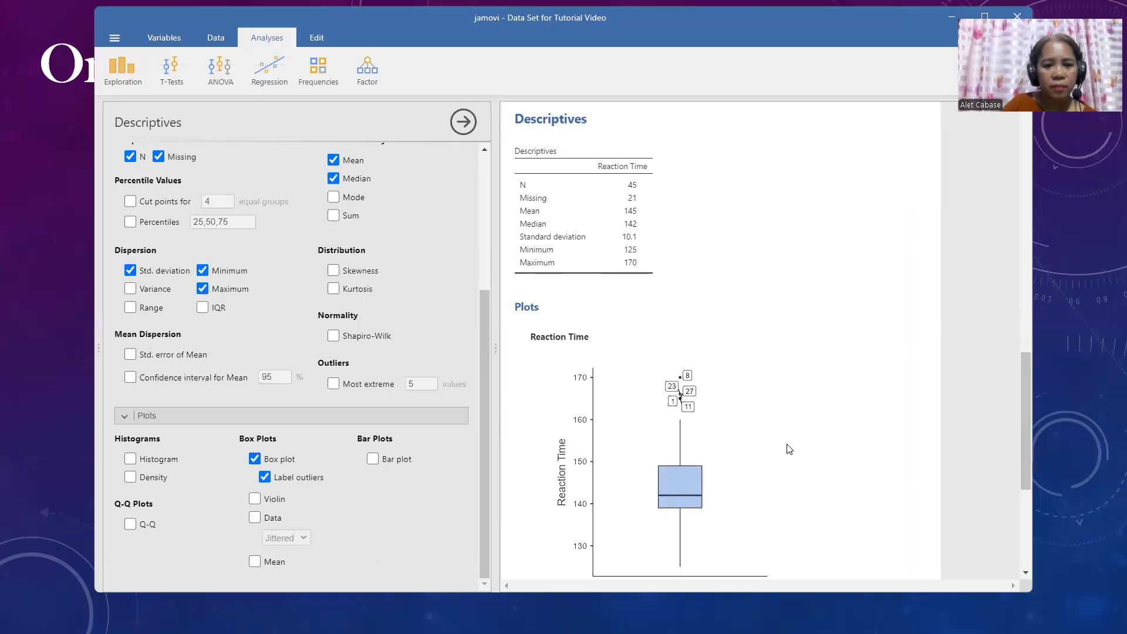
{"action": "scroll", "coordinate": [789, 449], "scroll_direction": "down", "scroll_amount": 2}
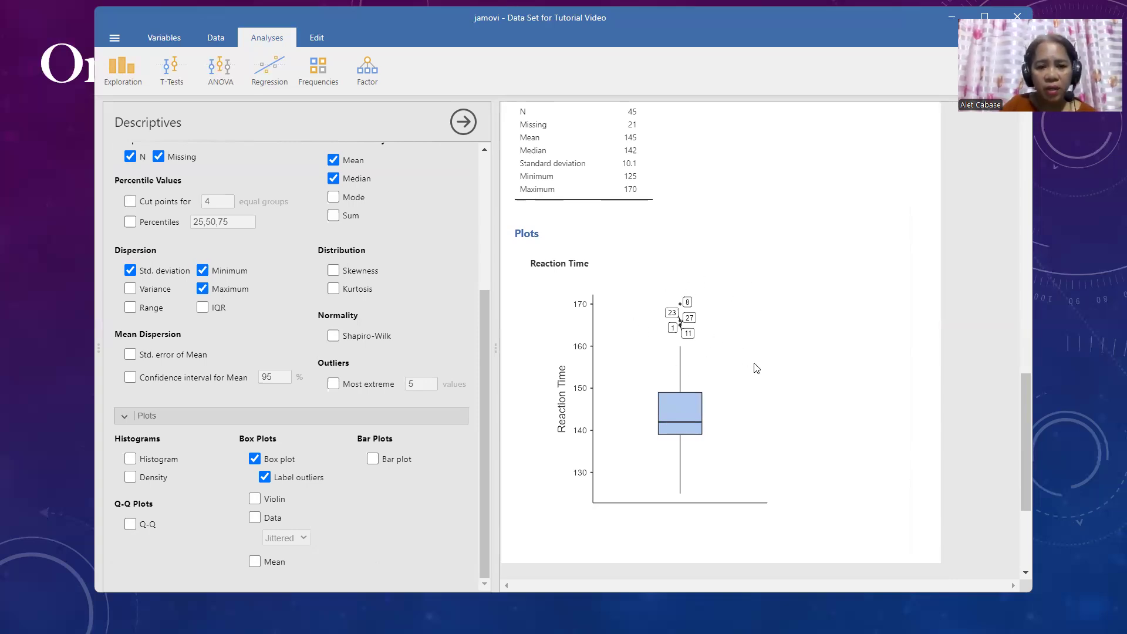
{"action": "scroll", "coordinate": [783, 419], "scroll_direction": "up", "scroll_amount": 4}
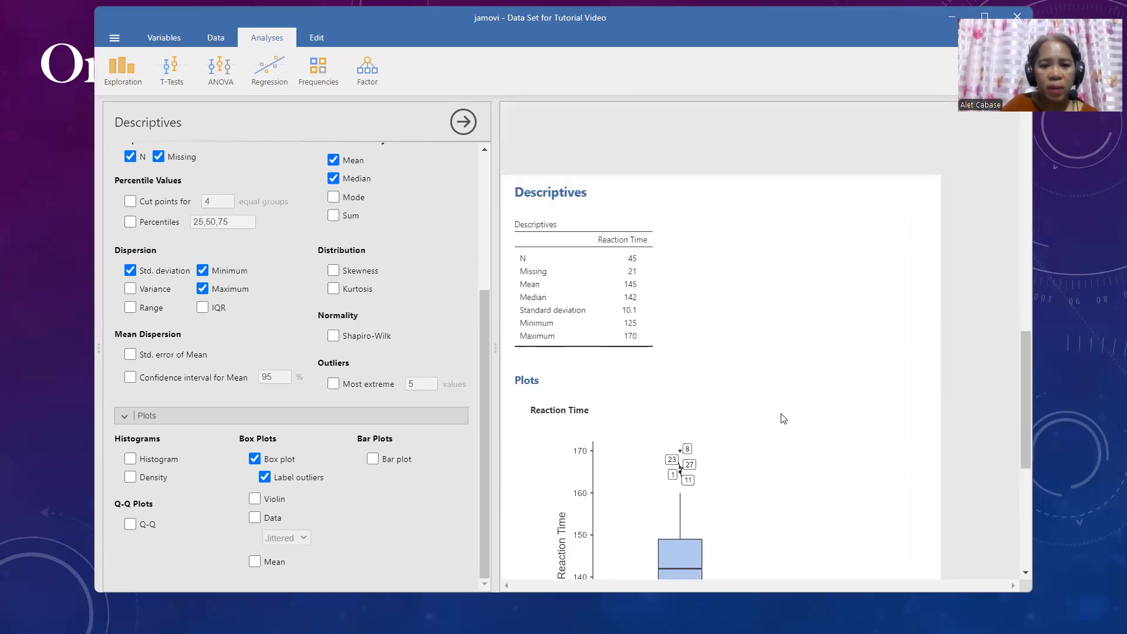
{"action": "scroll", "coordinate": [783, 416], "scroll_direction": "up", "scroll_amount": 10}
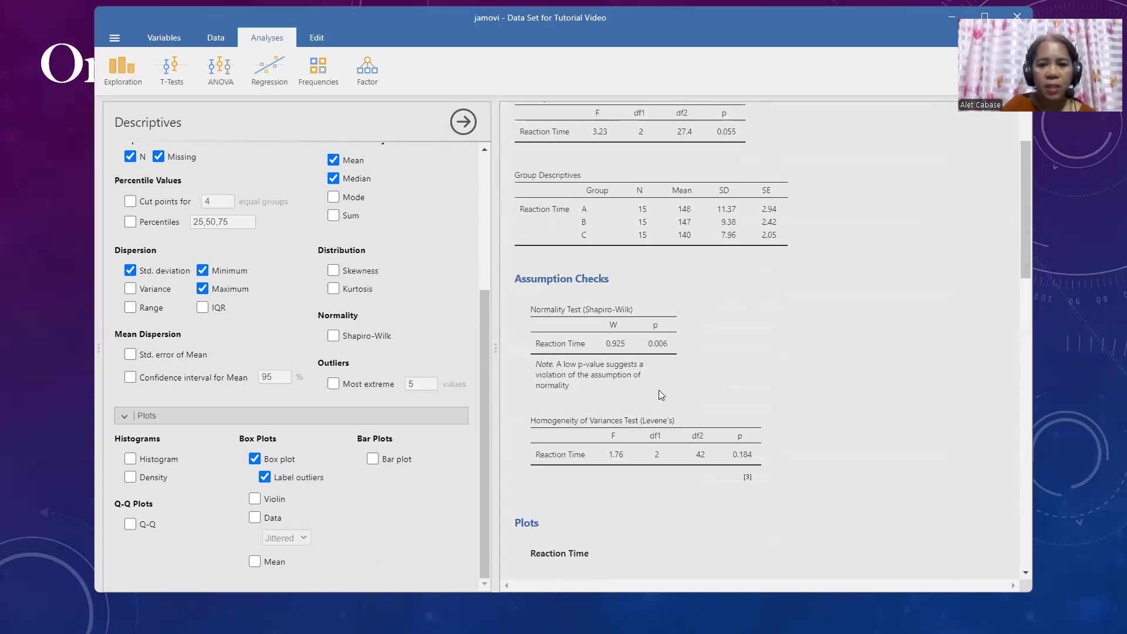
{"action": "scroll", "coordinate": [788, 483], "scroll_direction": "down", "scroll_amount": 13}
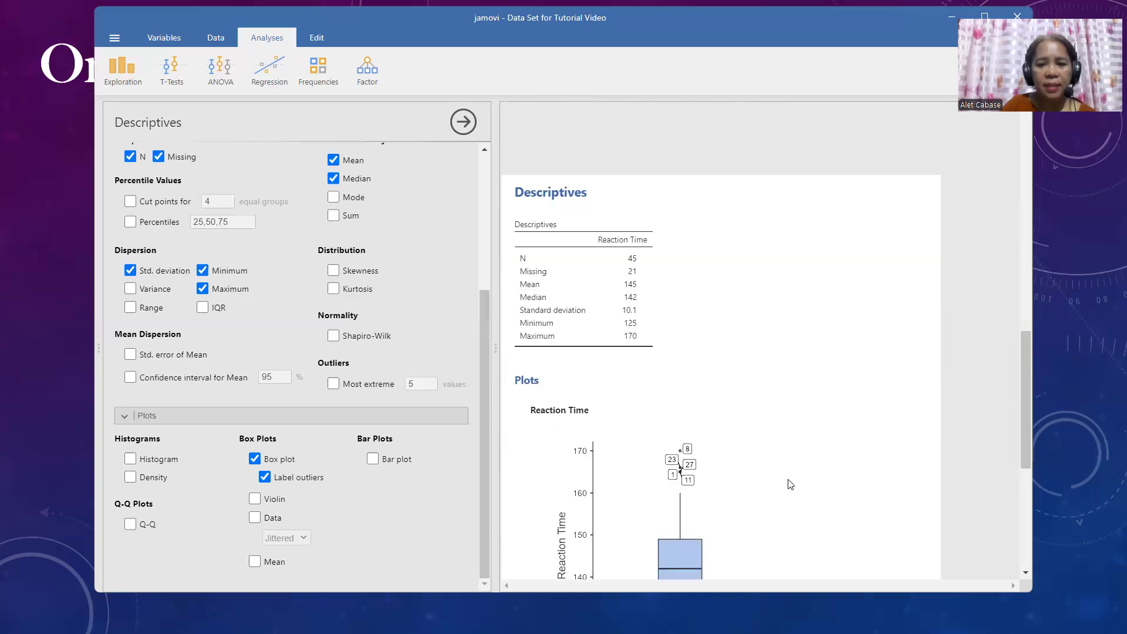
{"action": "scroll", "coordinate": [790, 484], "scroll_direction": "down", "scroll_amount": 3}
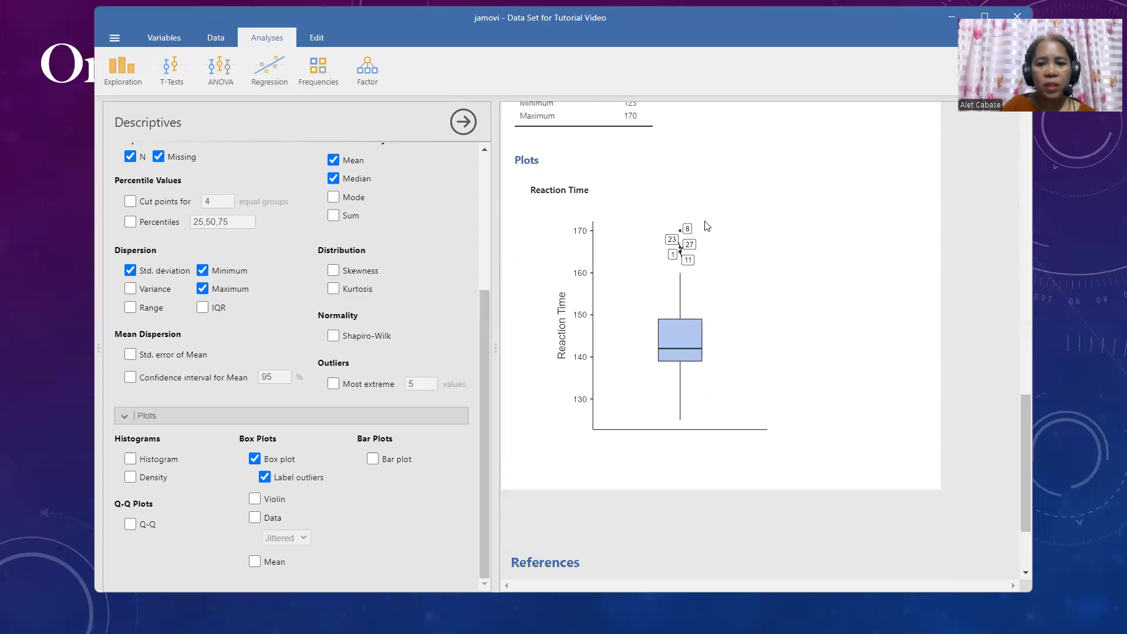
Look up the box plot's outlier cases in rows 1, 8, 11, 23 and 27 of the Reaction Time data column
{"action": "left_click_drag", "start_coordinate": [482, 346], "coordinate": [483, 351]}
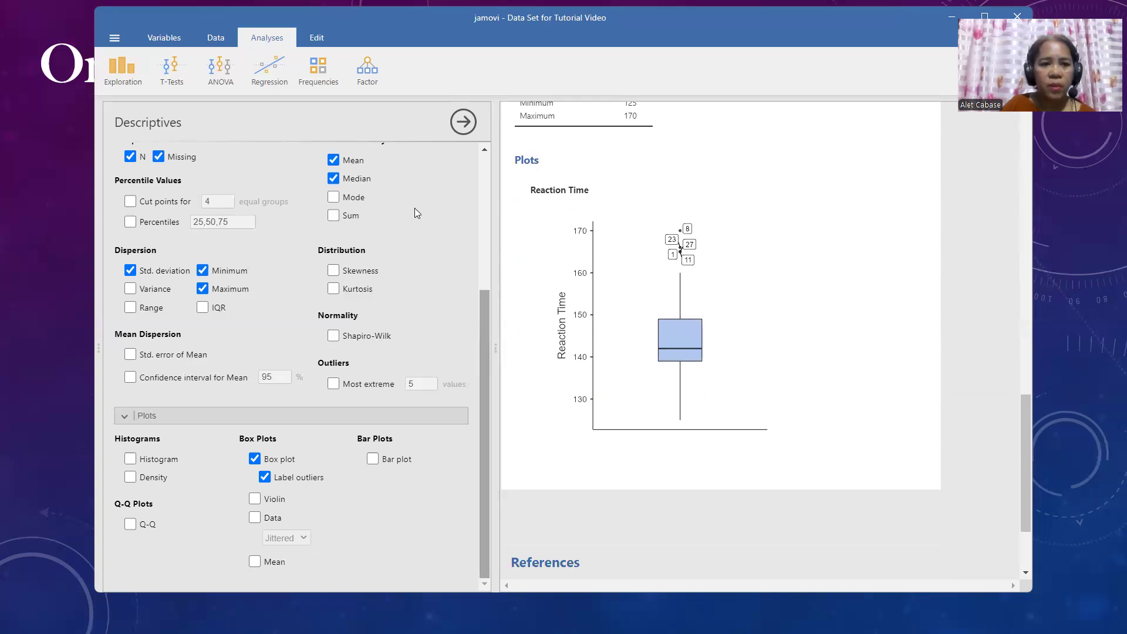
{"action": "left_click", "coordinate": [215, 39]}
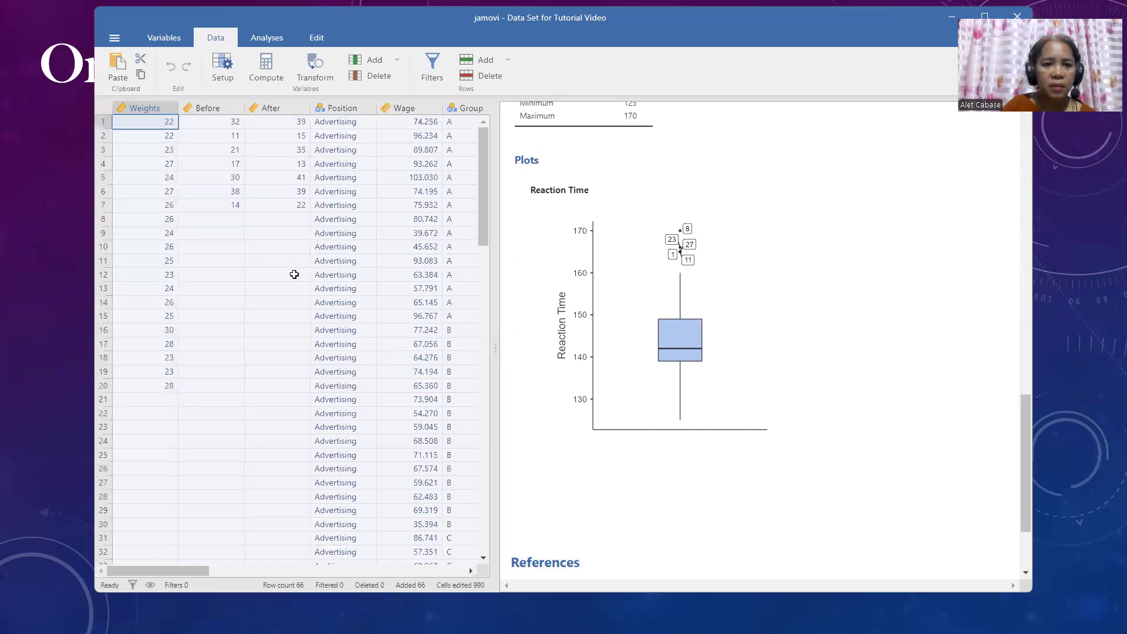
{"action": "left_click_drag", "start_coordinate": [196, 572], "coordinate": [283, 574]}
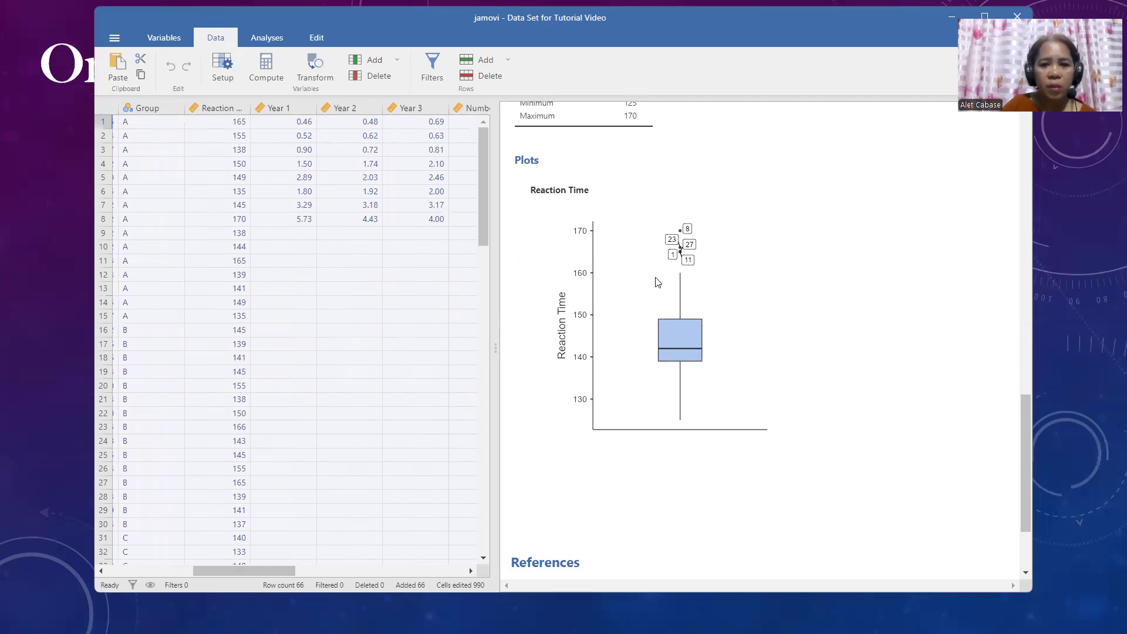
{"action": "left_click", "coordinate": [234, 121]}
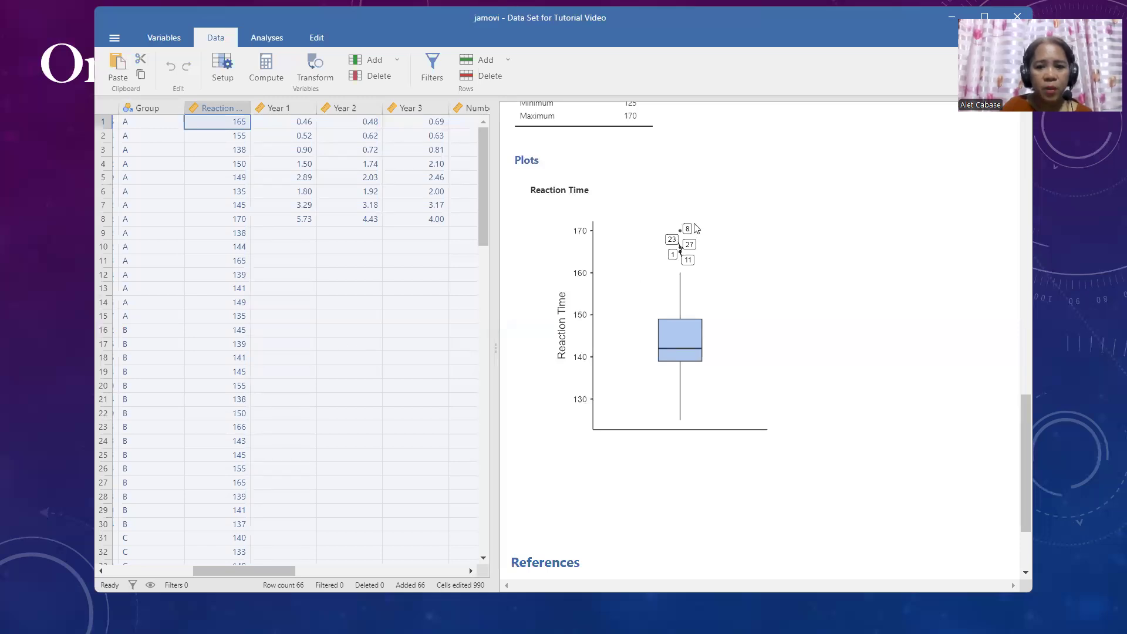
{"action": "left_click", "coordinate": [235, 219]}
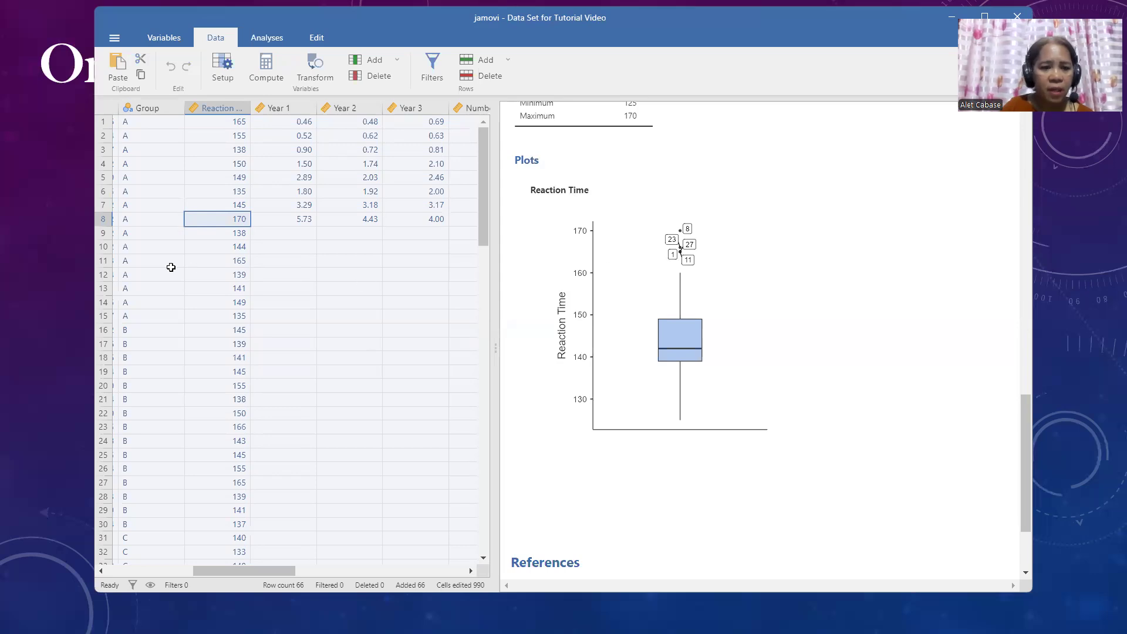
{"action": "left_click", "coordinate": [233, 262]}
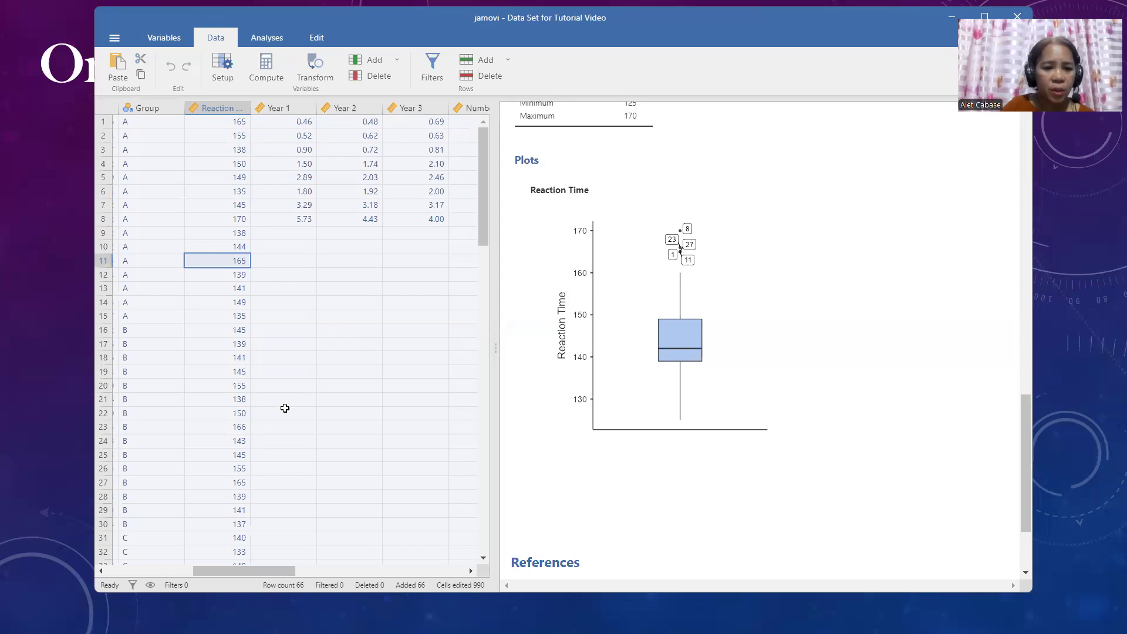
{"action": "left_click", "coordinate": [217, 426]}
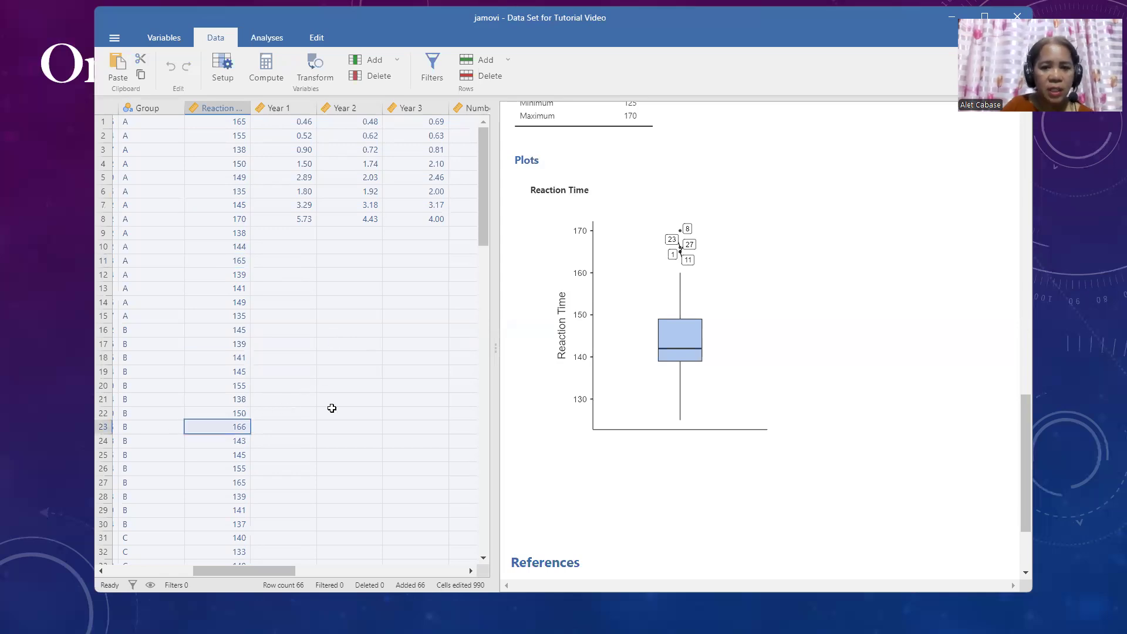
{"action": "scroll", "coordinate": [332, 408], "scroll_direction": "down", "scroll_amount": 2}
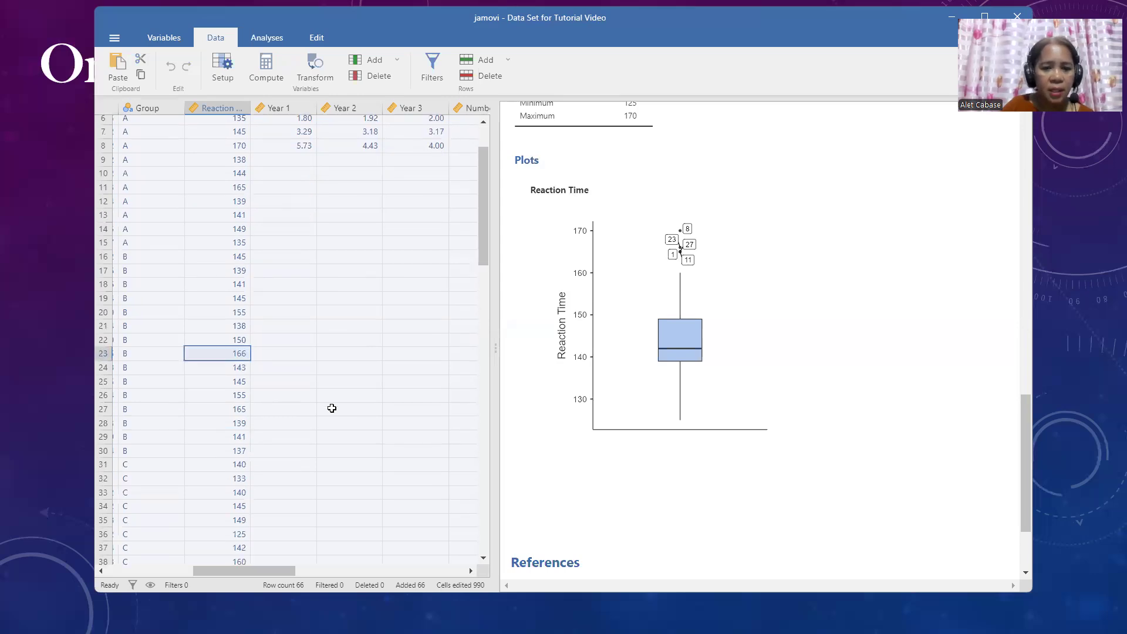
{"action": "scroll", "coordinate": [332, 408], "scroll_direction": "down", "scroll_amount": 2}
{"action": "left_click", "coordinate": [233, 337]}
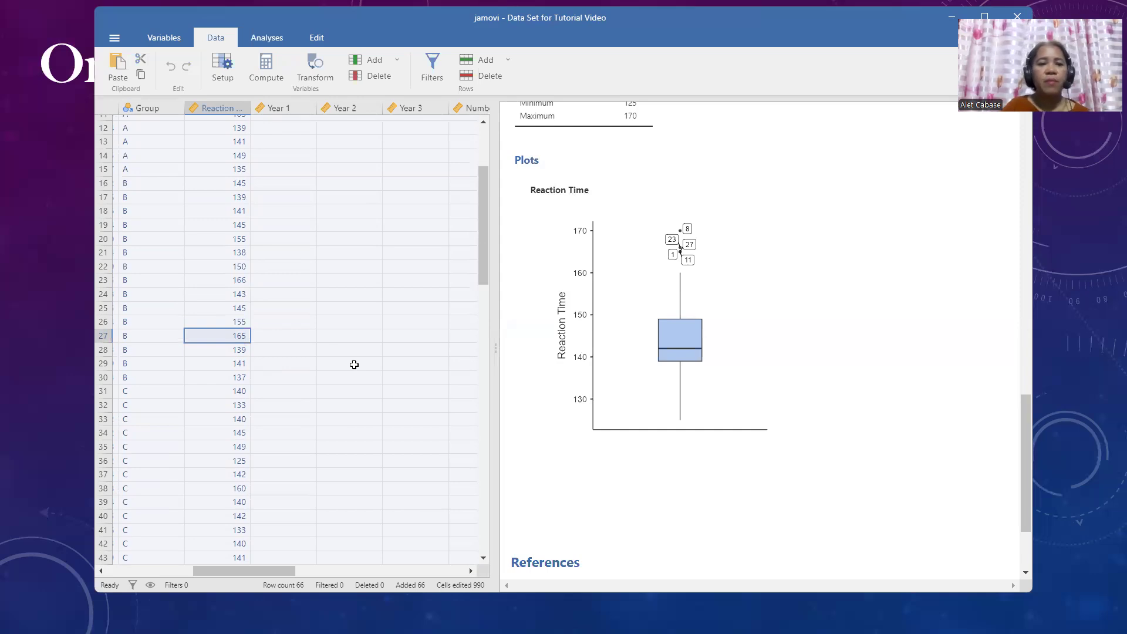
{"action": "scroll", "coordinate": [354, 365], "scroll_direction": "up", "scroll_amount": 4}
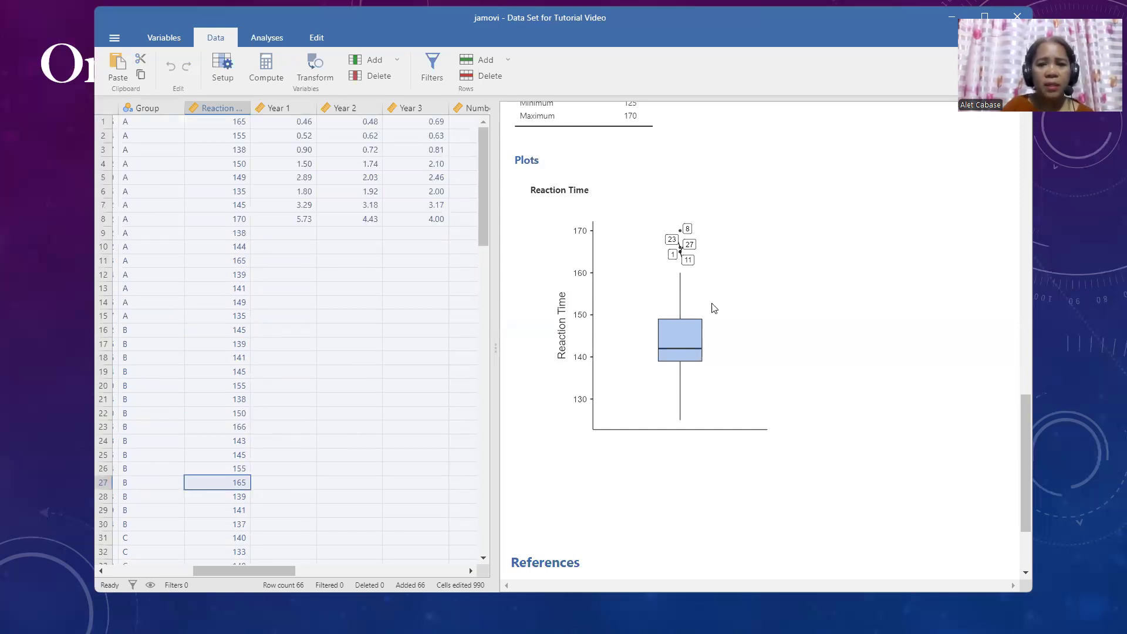
{"action": "scroll", "coordinate": [771, 351], "scroll_direction": "up", "scroll_amount": 3}
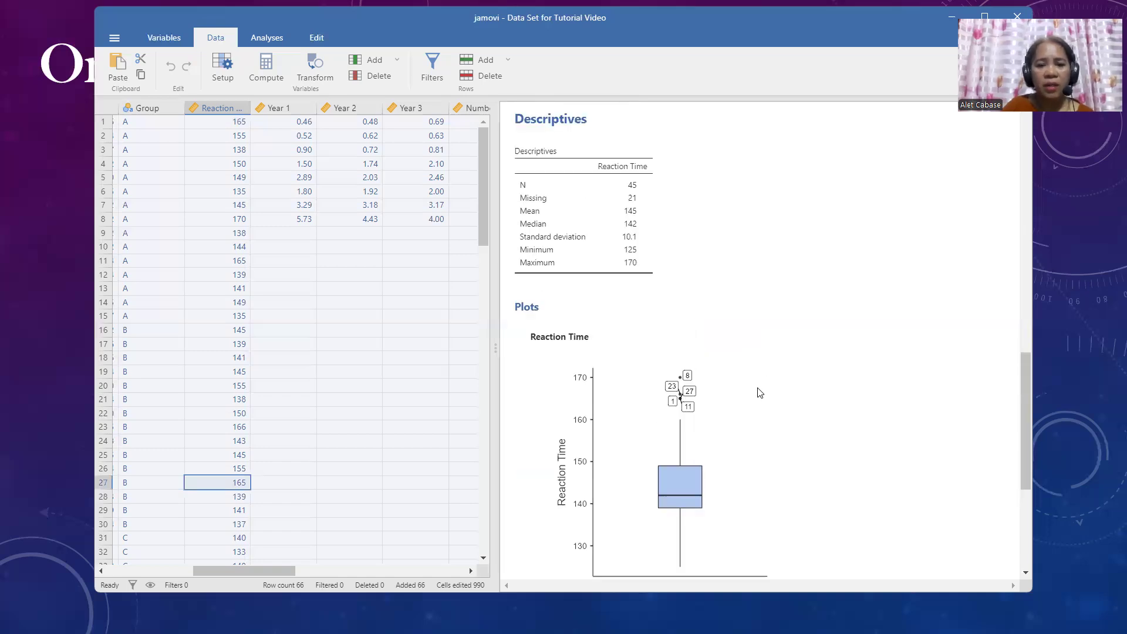
Recheck the One-Way ANOVA assumption checks and create a non-parametric Kruskal-Wallis One-Way ANOVA analysis
{"action": "scroll", "coordinate": [746, 408], "scroll_direction": "up", "scroll_amount": 6}
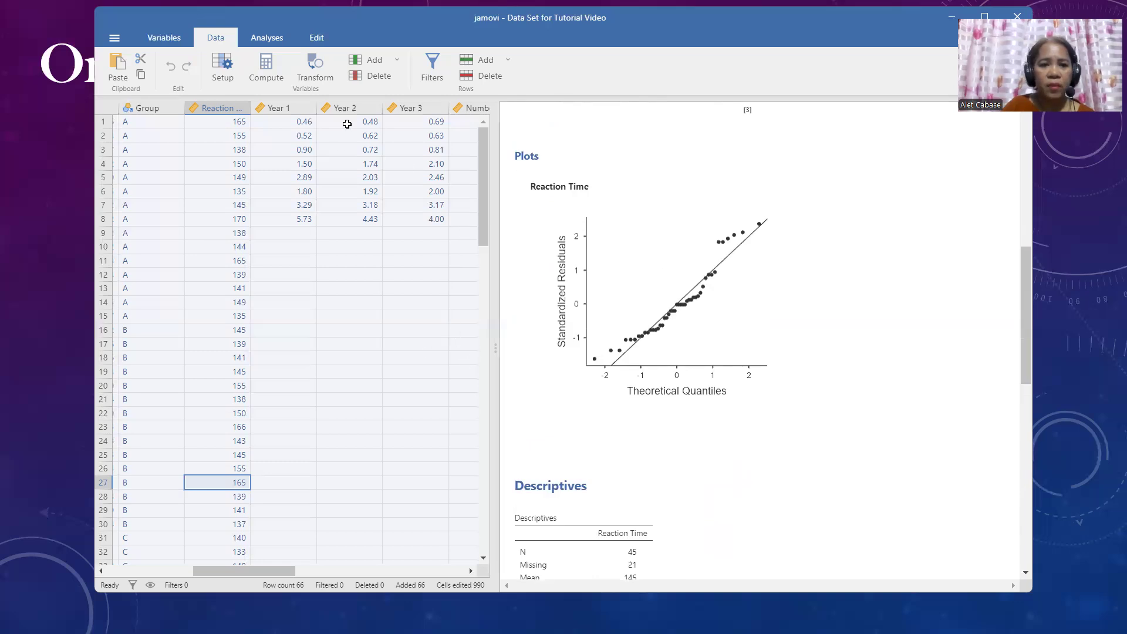
{"action": "scroll", "coordinate": [608, 318], "scroll_direction": "up", "scroll_amount": 6}
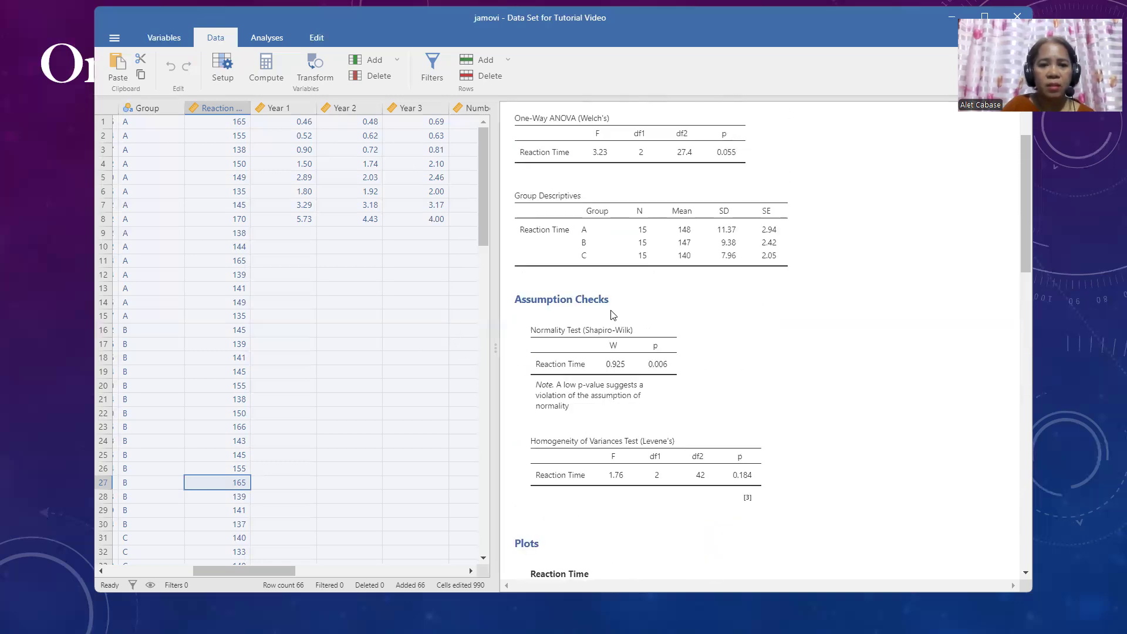
{"action": "scroll", "coordinate": [612, 315], "scroll_direction": "up", "scroll_amount": 1}
{"action": "left_click", "coordinate": [642, 272]}
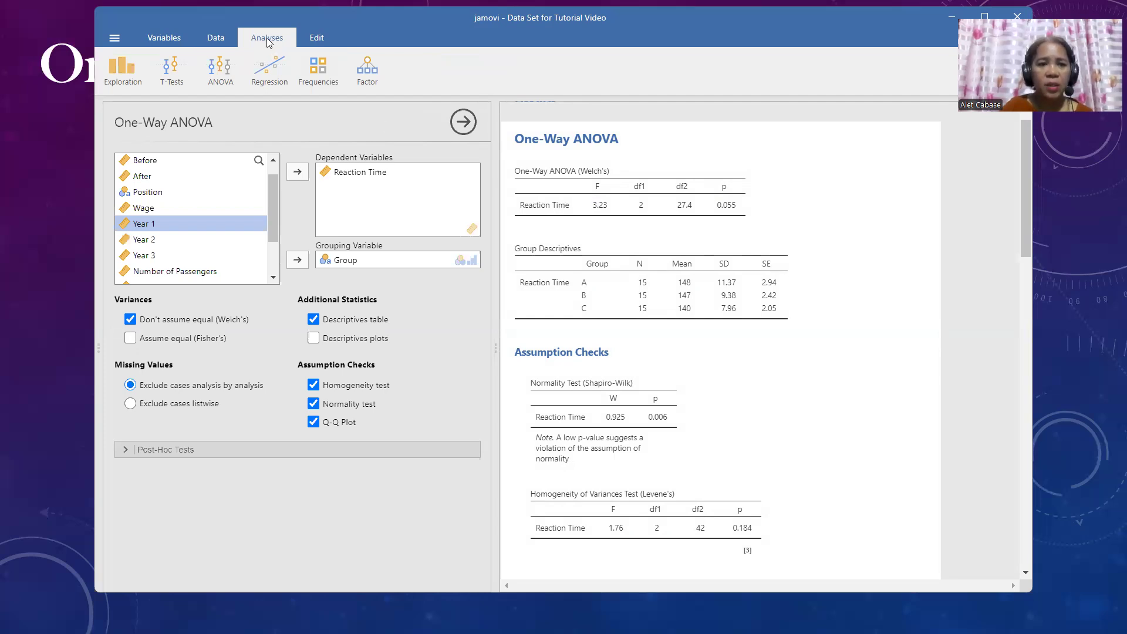
{"action": "left_click", "coordinate": [222, 80]}
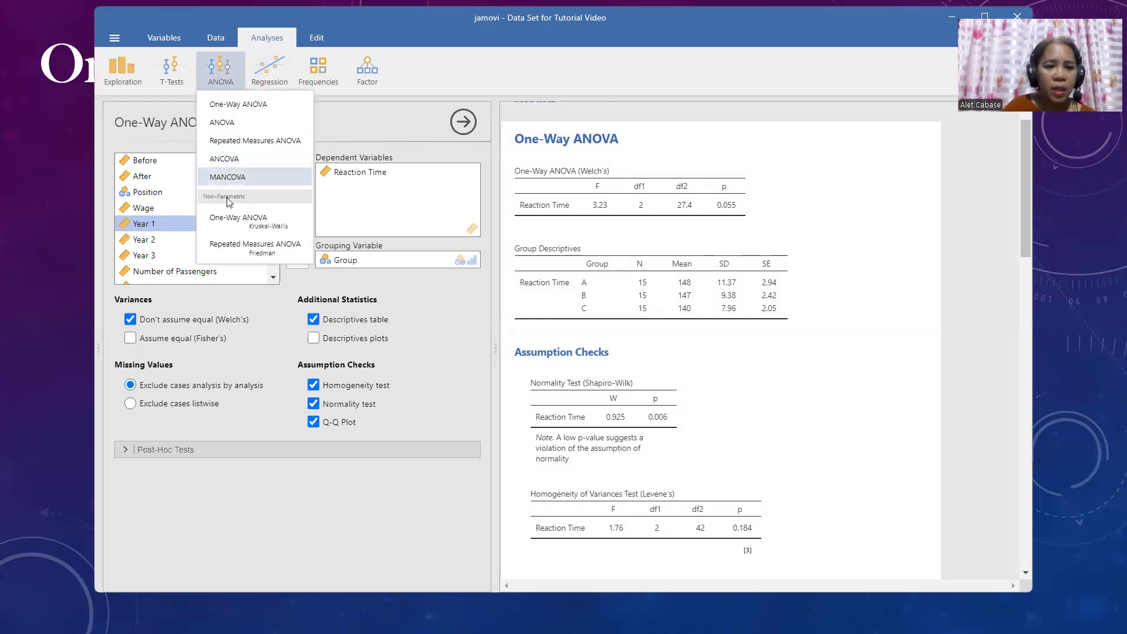
{"action": "left_click", "coordinate": [256, 229]}
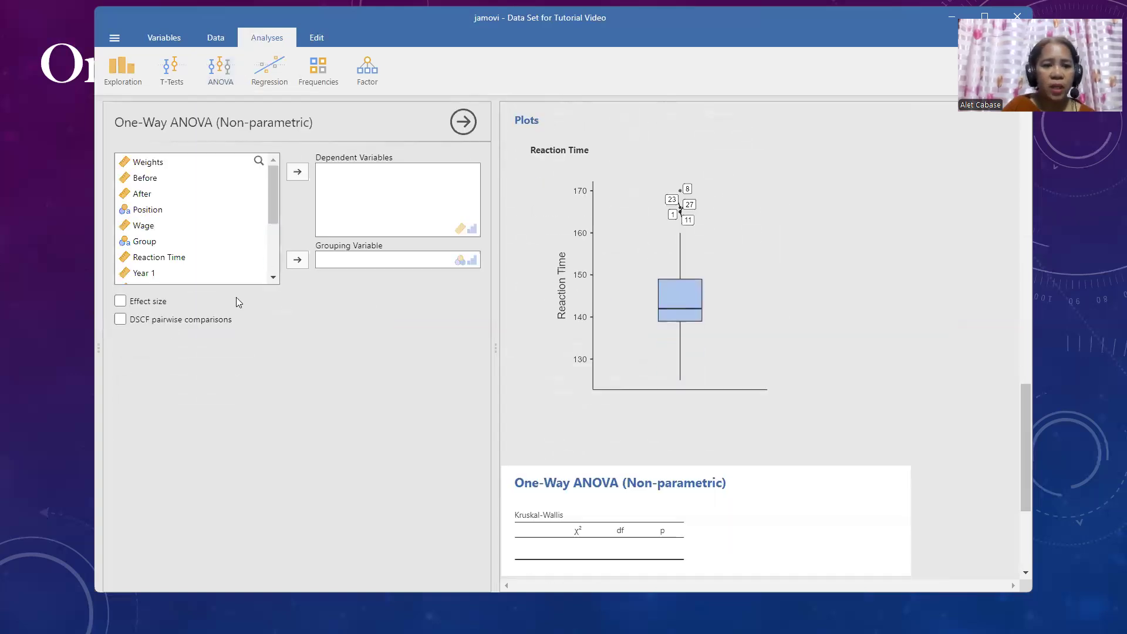
Assign Reaction Time as the dependent variable and Group as the grouping variable of the Kruskal-Wallis analysis
{"action": "left_click", "coordinate": [170, 258]}
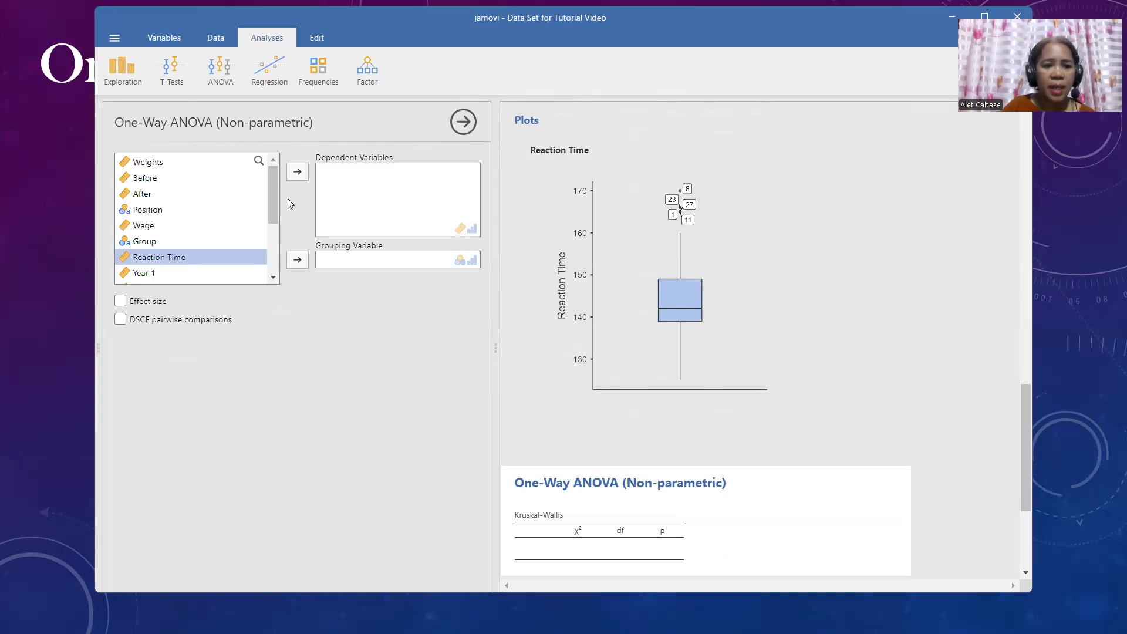
{"action": "left_click", "coordinate": [297, 173]}
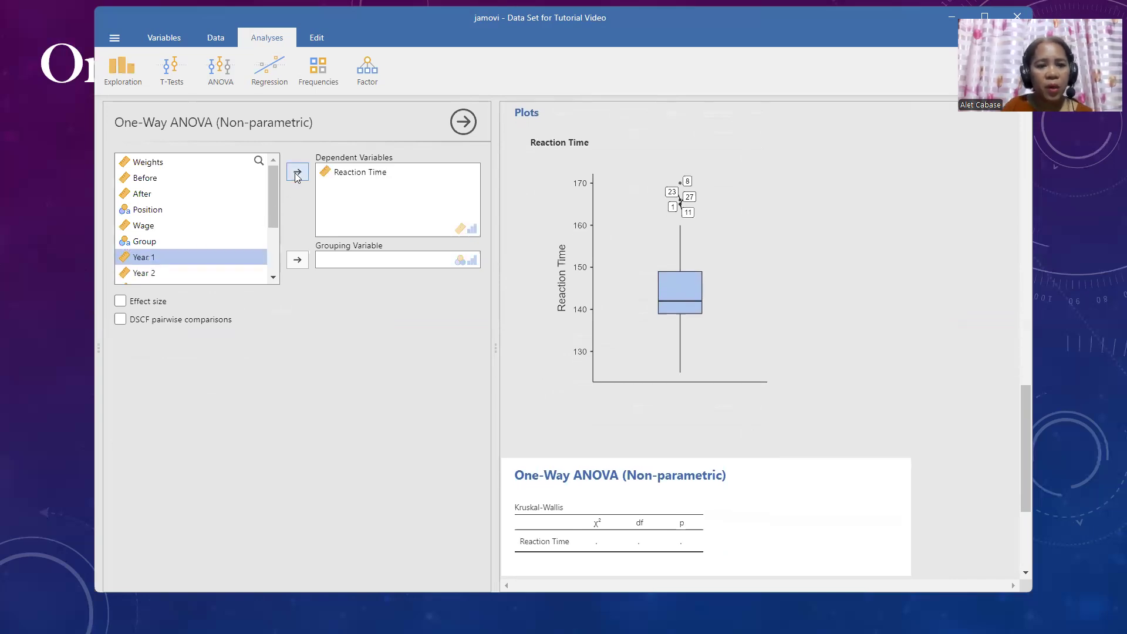
{"action": "left_click", "coordinate": [159, 241]}
{"action": "left_click", "coordinate": [300, 263]}
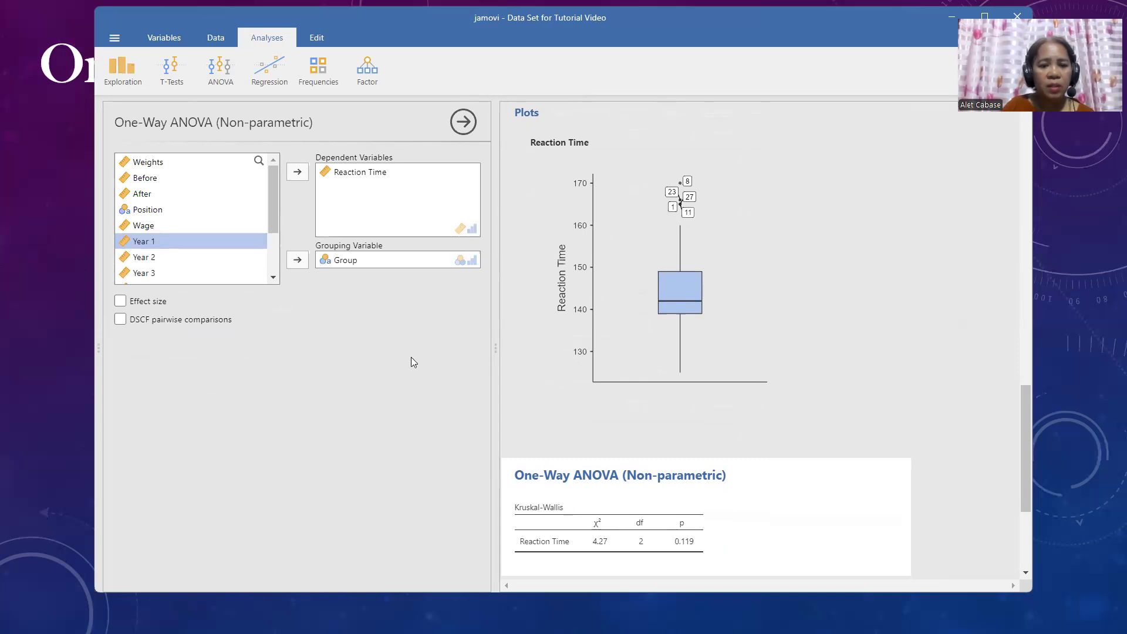
Add the effect size and DSCF pairwise comparisons to the Kruskal-Wallis analysis and review the resulting tables
{"action": "scroll", "coordinate": [594, 360], "scroll_direction": "down", "scroll_amount": 5}
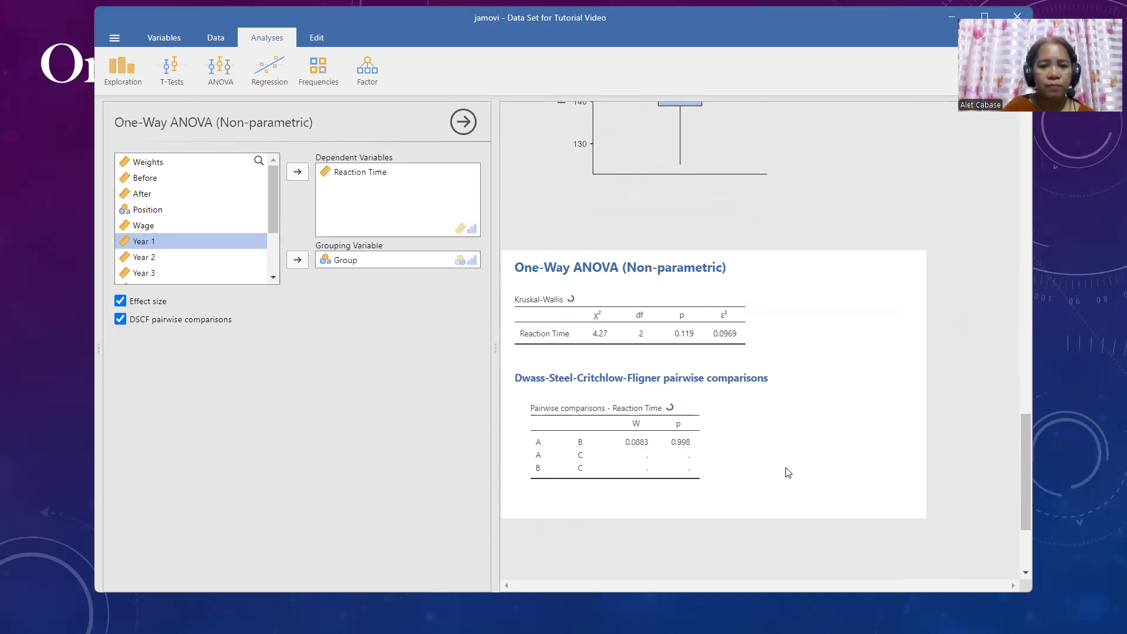
{"action": "scroll", "coordinate": [788, 472], "scroll_direction": "down", "scroll_amount": 3}
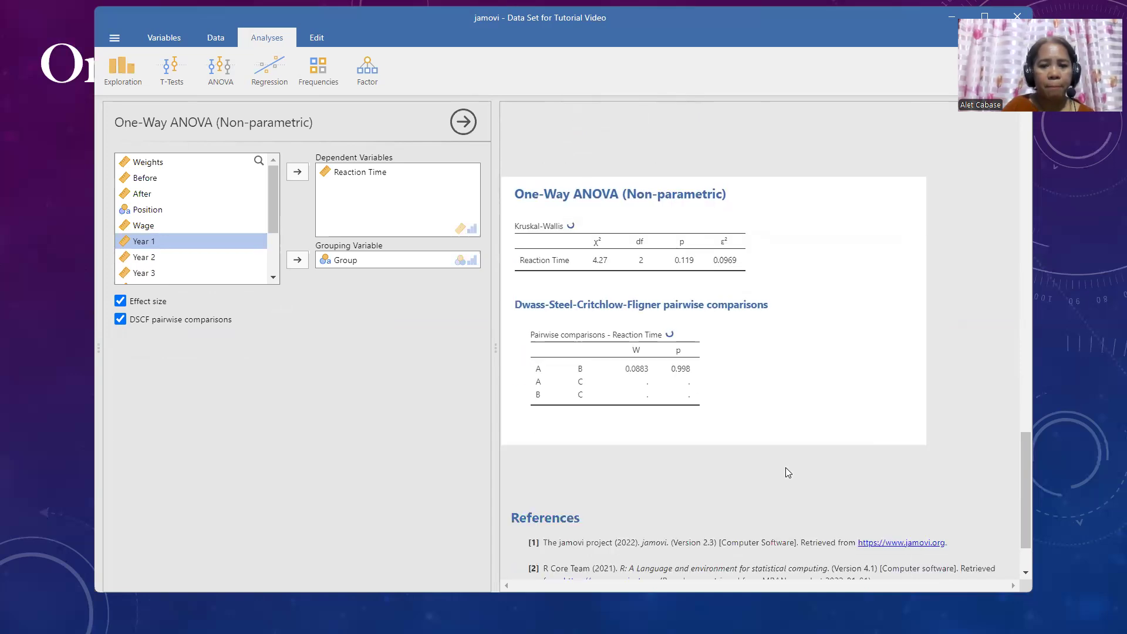
{"action": "scroll", "coordinate": [788, 470], "scroll_direction": "up", "scroll_amount": 1}
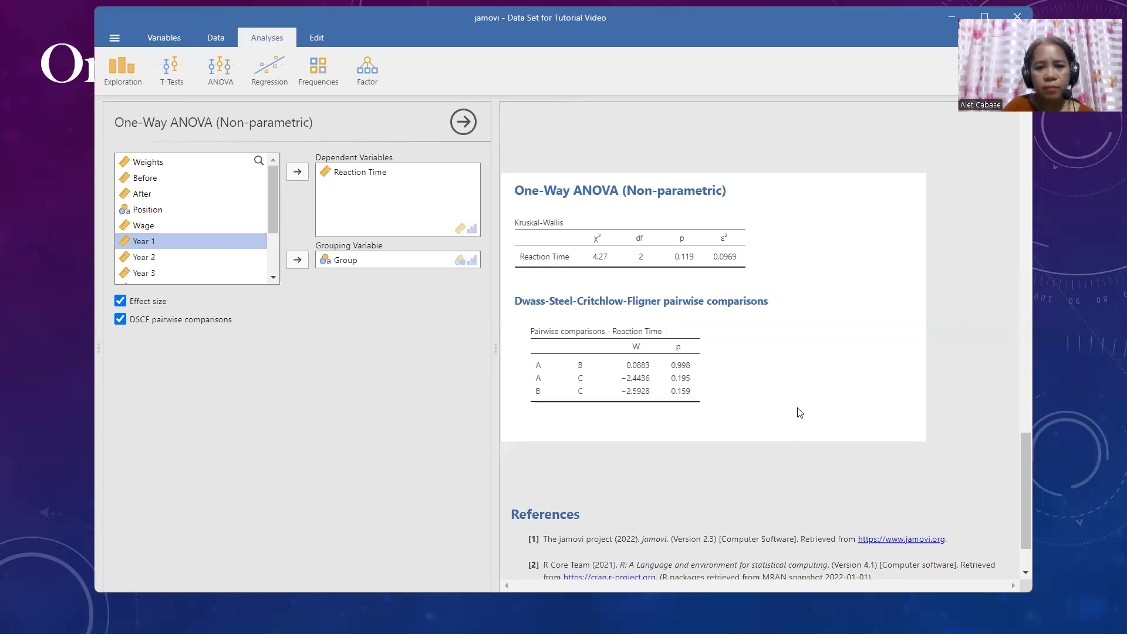
{"action": "scroll", "coordinate": [799, 413], "scroll_direction": "down", "scroll_amount": 2}
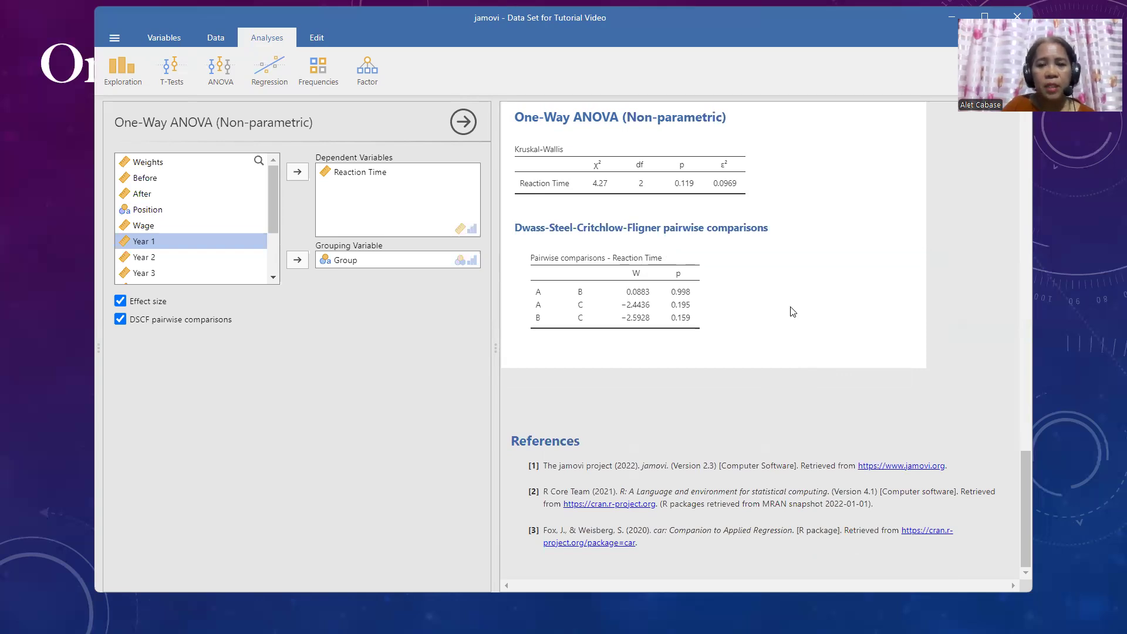
Minimize jamovi to return to the slideshow and advance to the One-Way ANOVA Example Result slide
{"action": "left_click", "coordinate": [952, 18]}
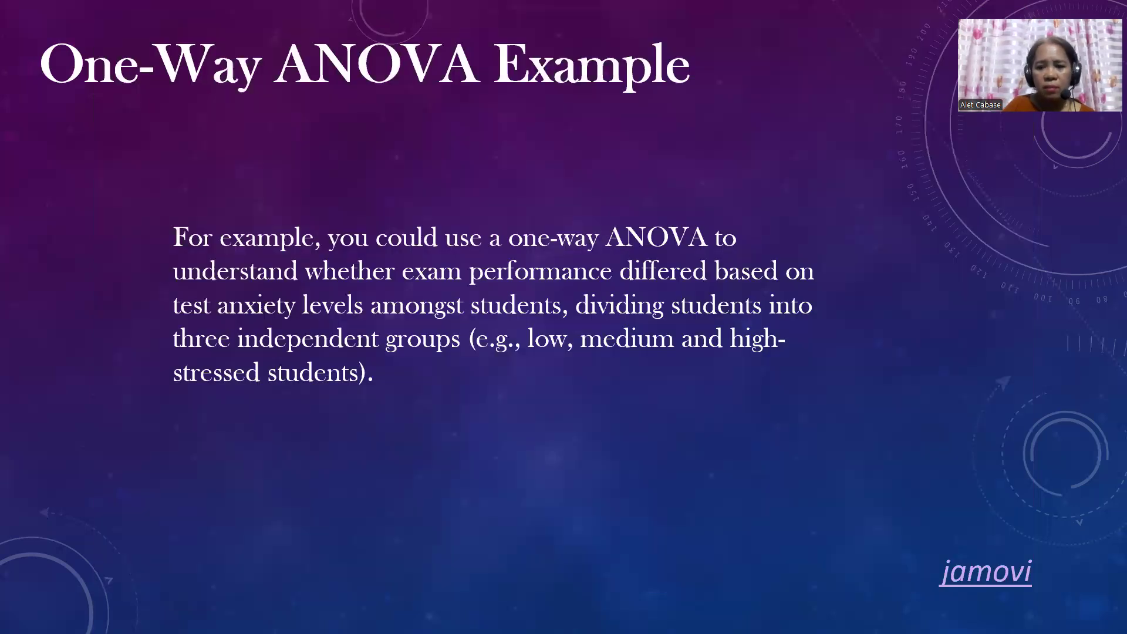
{"action": "key", "text": "Right"}
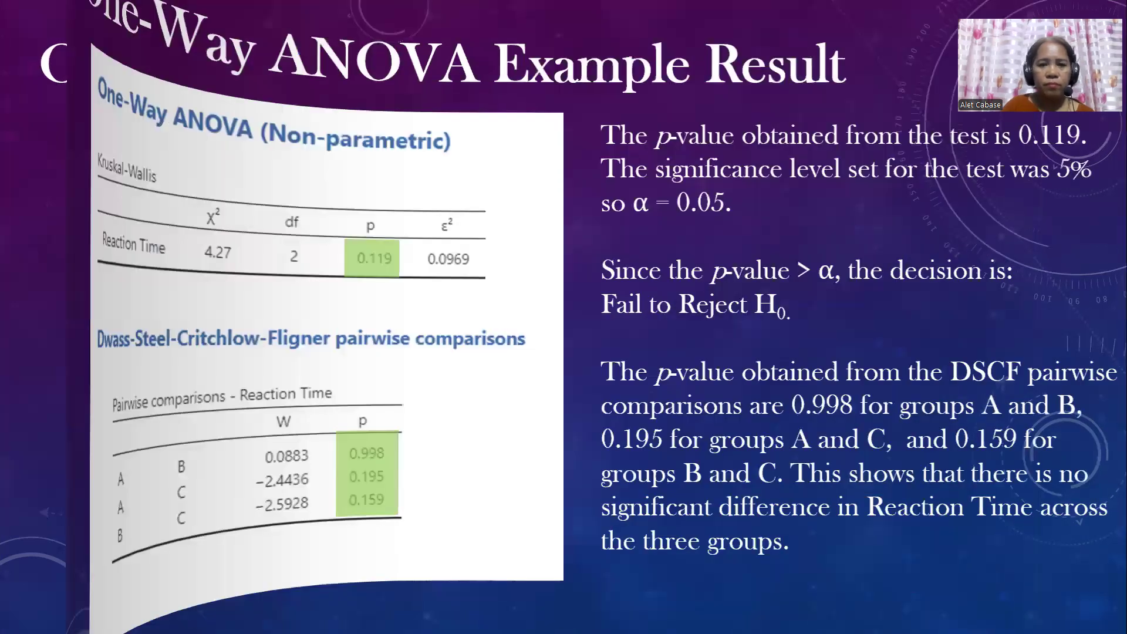